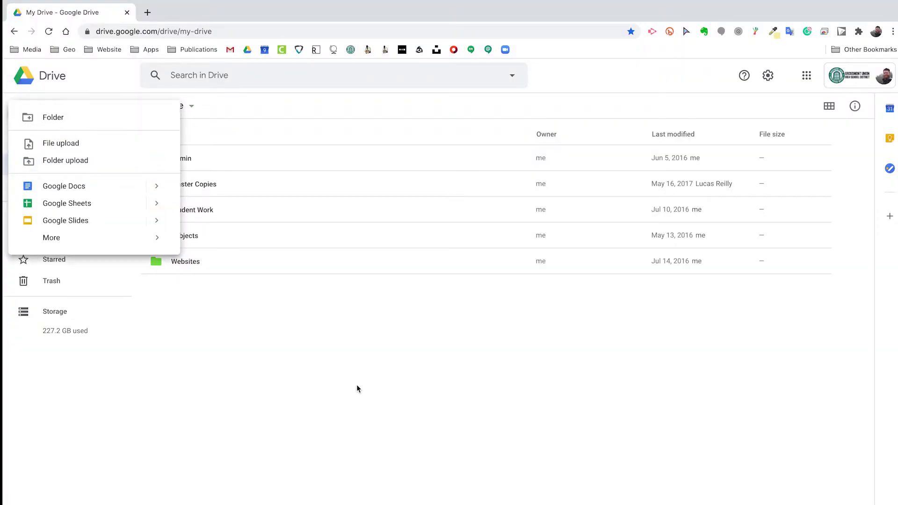
Step: Dismiss the list of new items in My Drive
click(357, 389)
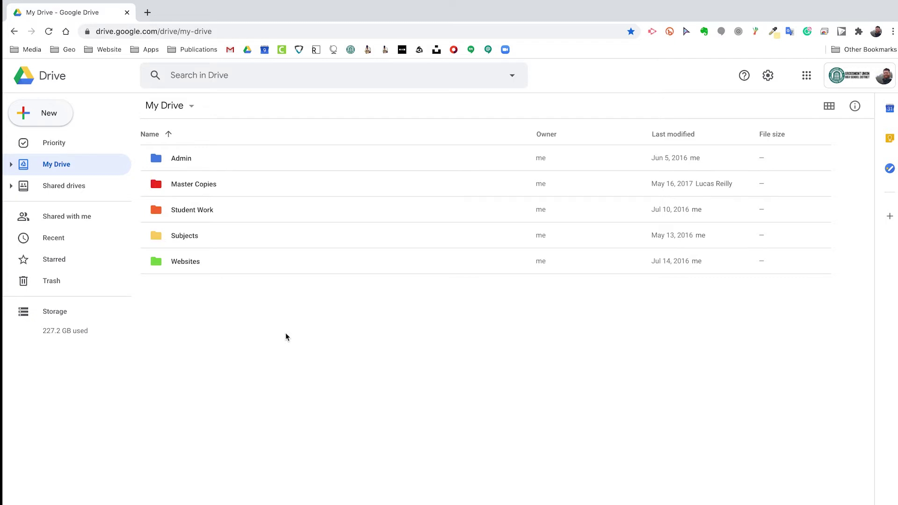
Step: Create a blank Google Drawing from New > More in Google Drive
click(49, 113)
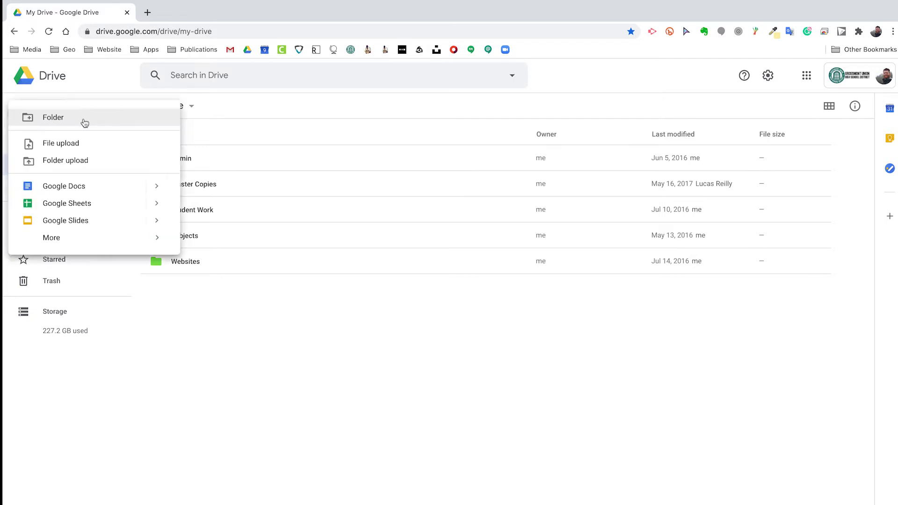
mouse_move(100, 240)
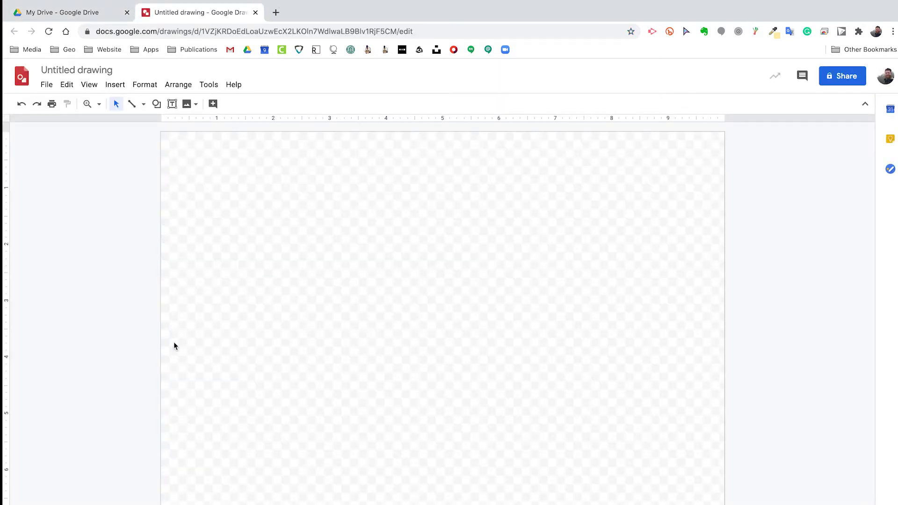
Step: Keep the title 'Untitled drawing' and bring up Page setup from the File menu
click(93, 72)
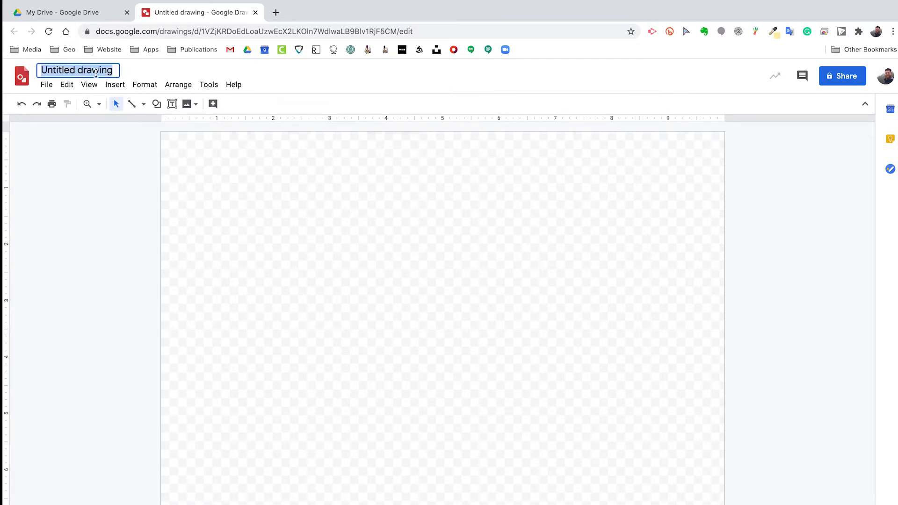
click(143, 211)
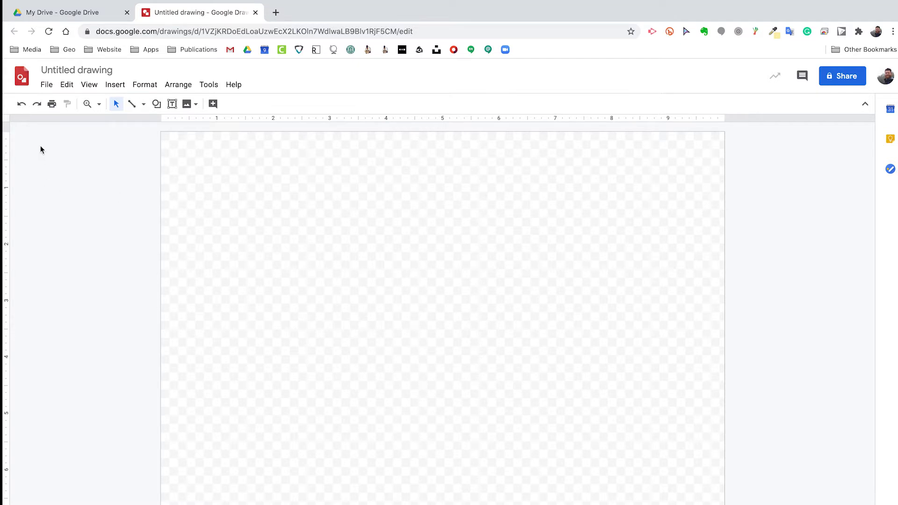
click(53, 83)
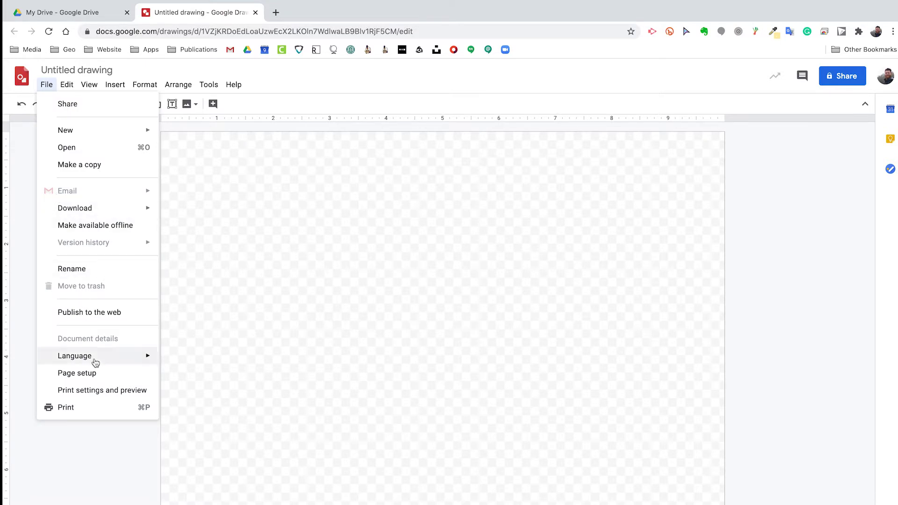
click(120, 380)
Step: Apply a Custom page size of 8.5 x 11 inches
click(434, 301)
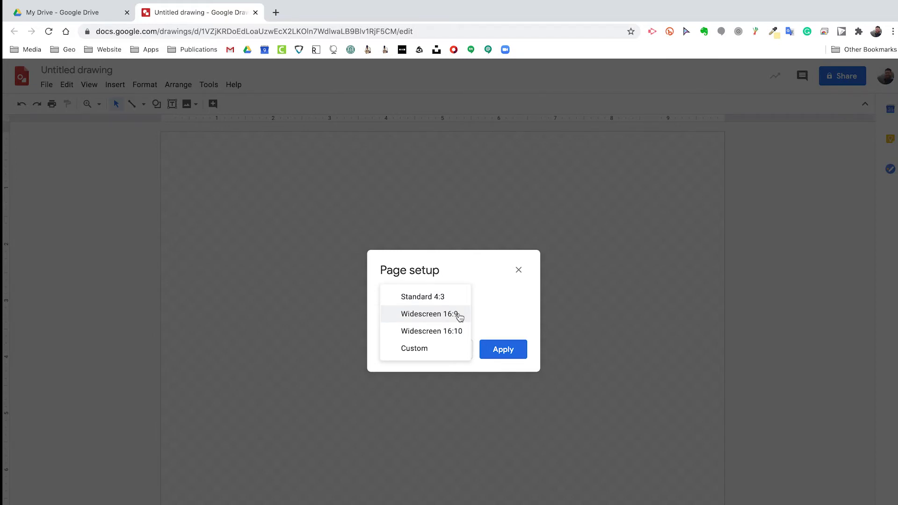
click(429, 354)
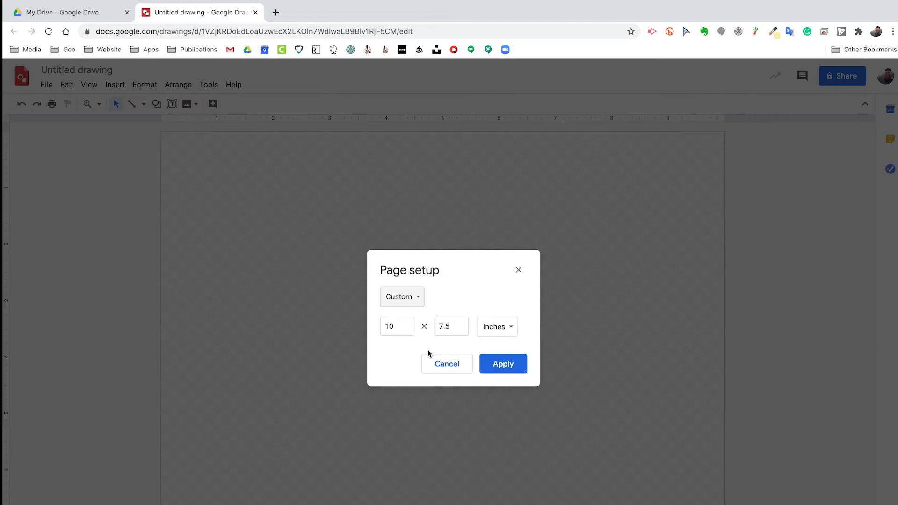
click(405, 329)
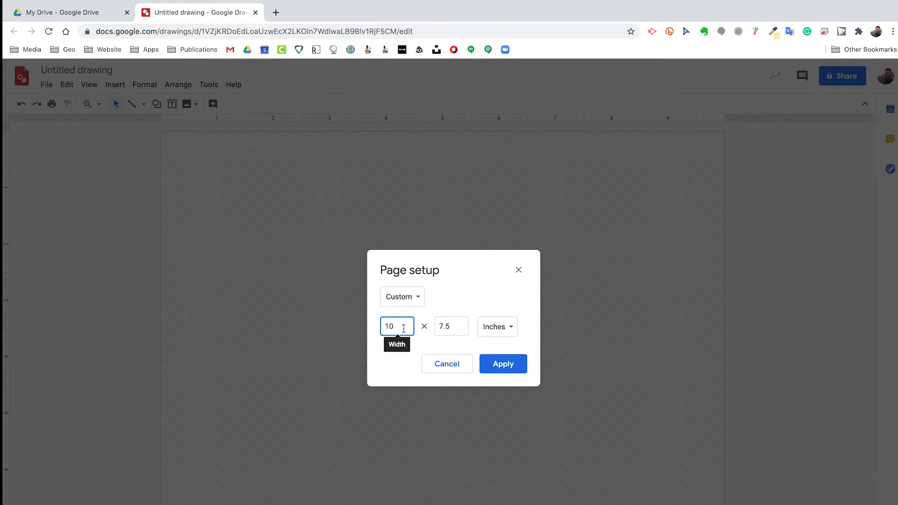
key(BackSpace)
key(BackSpace)
text(8.5)
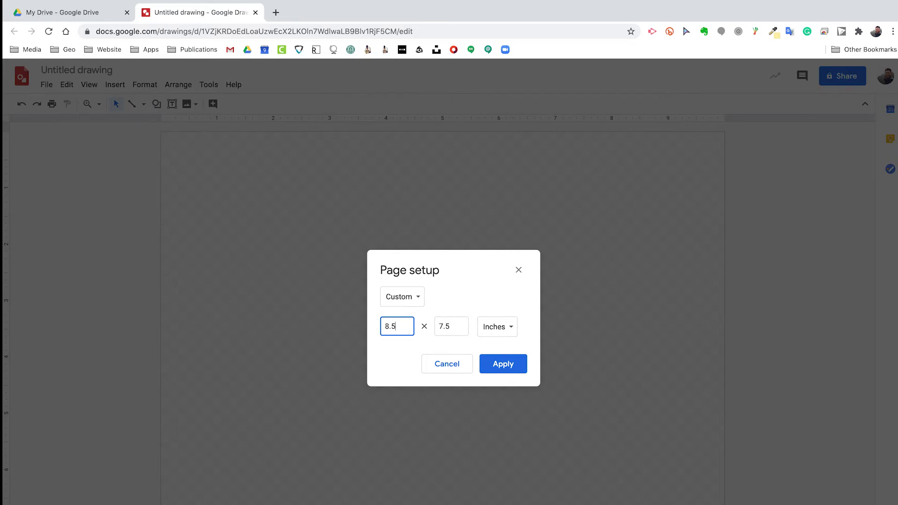
key(Tab)
text(11)
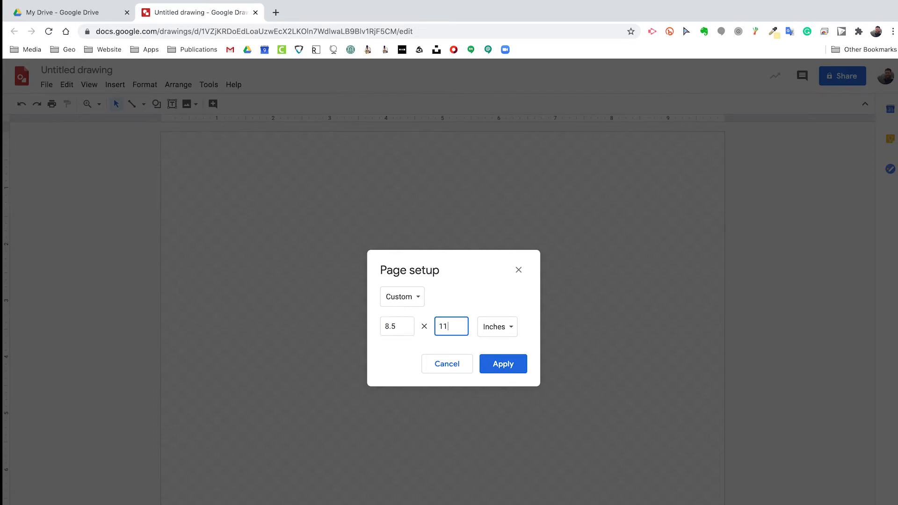
click(502, 364)
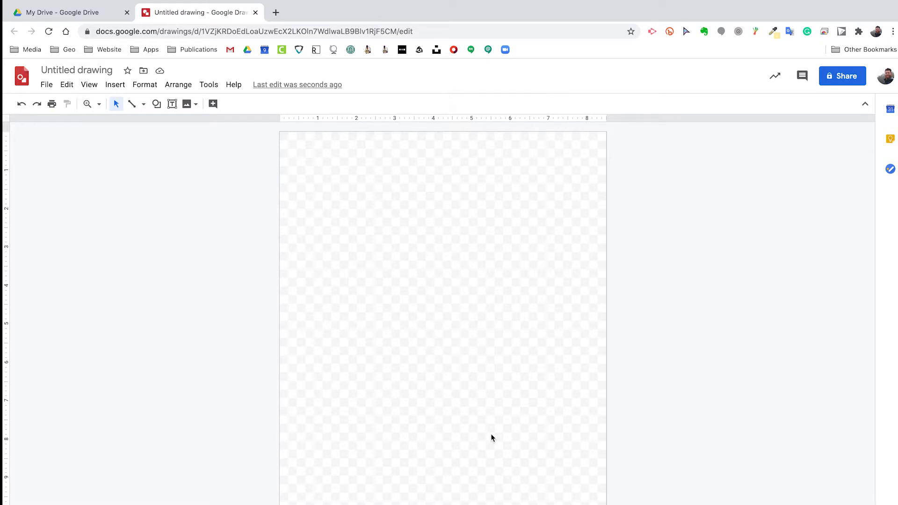
Step: Apply a 22 x 8.5 inch page size in Page setup
click(46, 85)
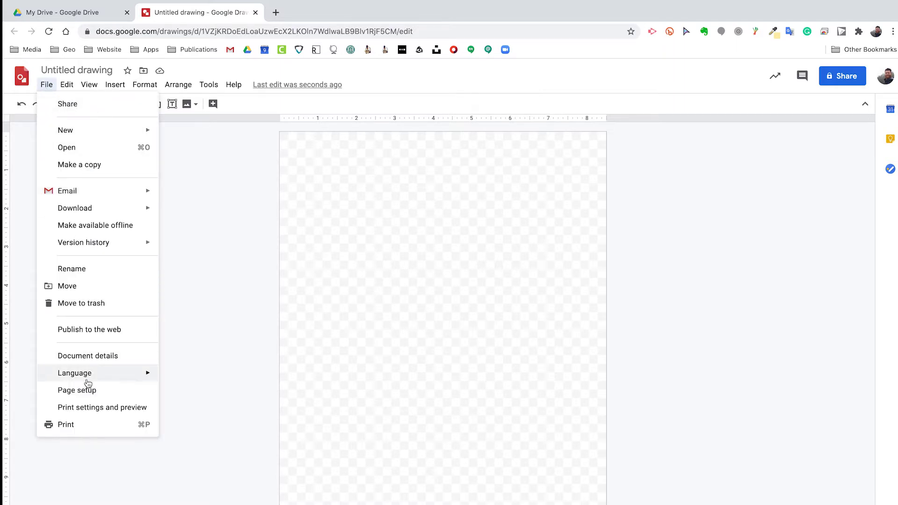
click(66, 391)
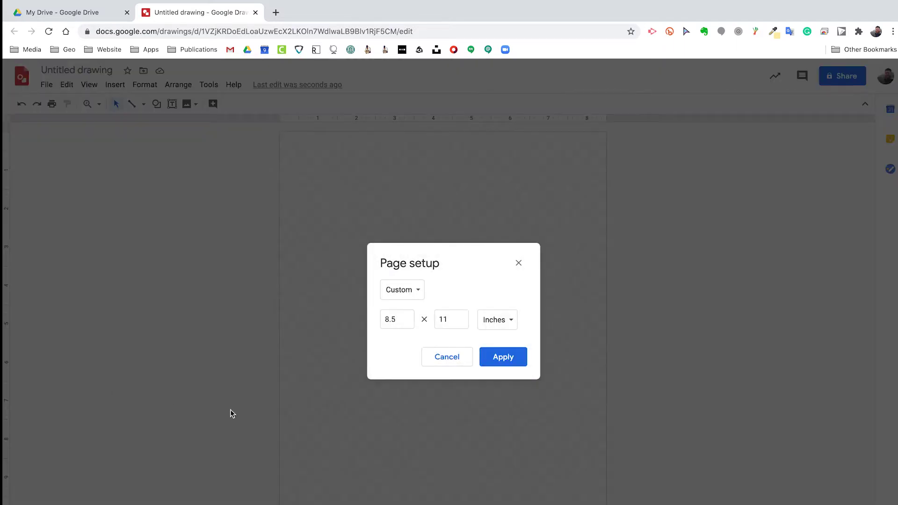
click(408, 322)
key(BackSpace)
key(BackSpace)
key(BackSpace)
text(22)
click(451, 321)
text(8.5)
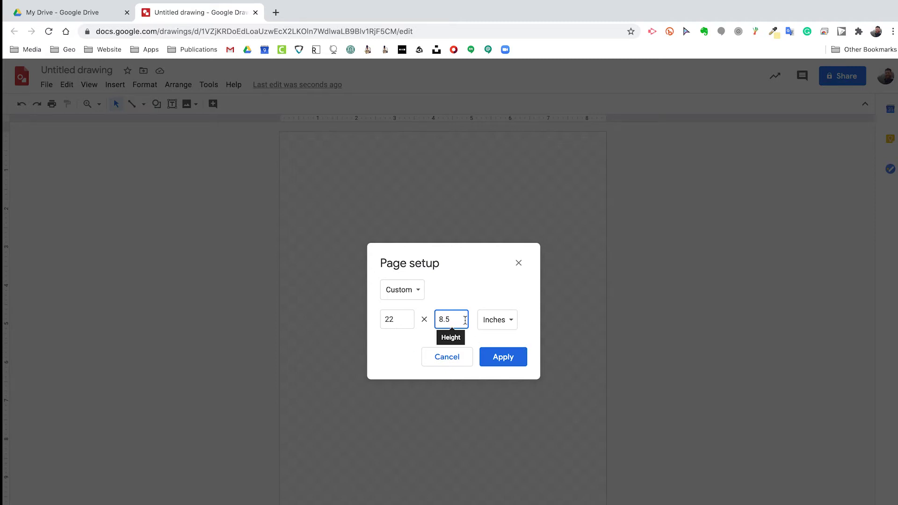
click(503, 357)
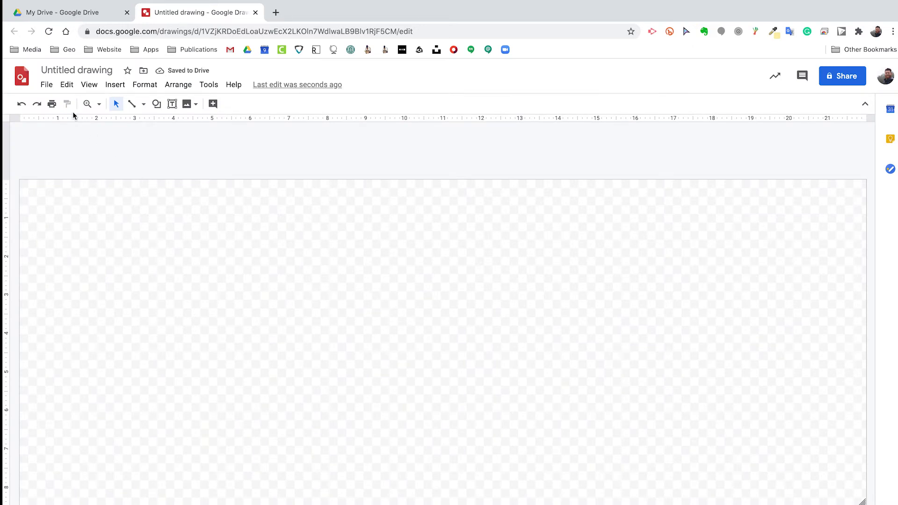
Step: Correct the page to 8.5 inches wide by 22 inches tall
click(49, 85)
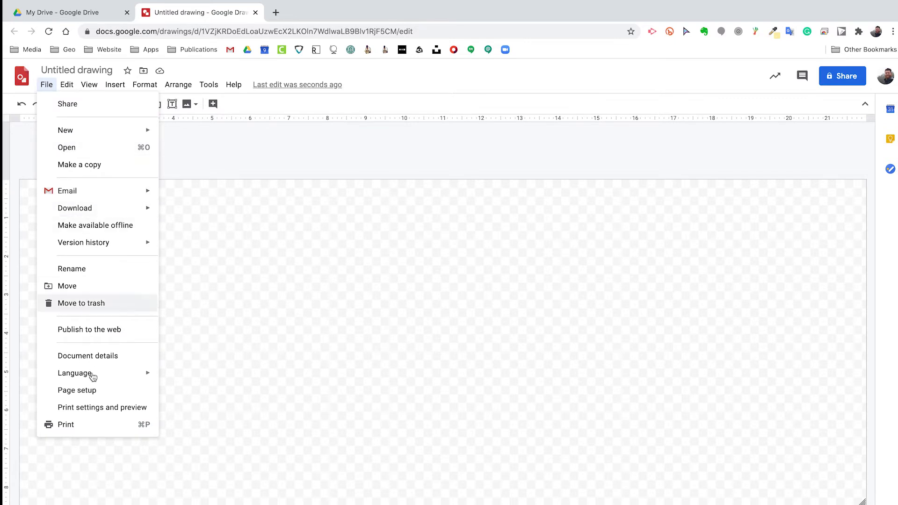
click(92, 391)
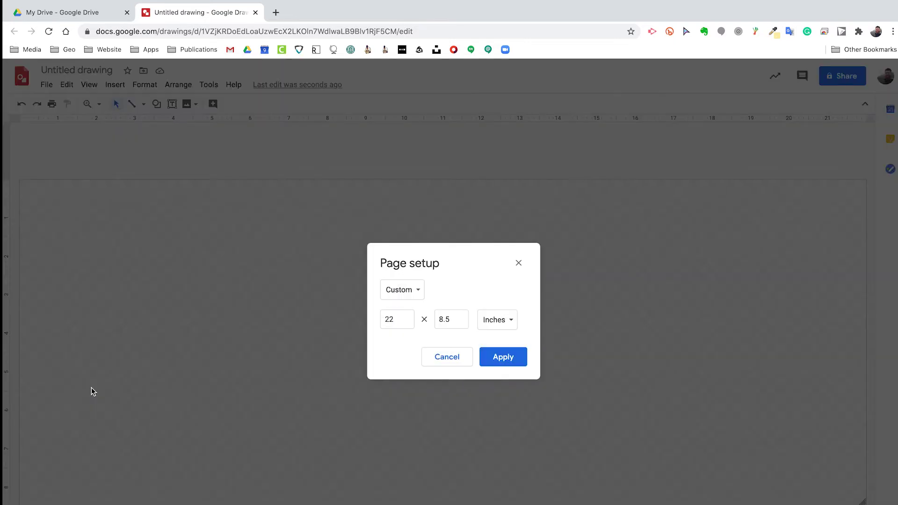
click(404, 323)
key(BackSpace)
key(BackSpace)
text(8.5)
key(Tab)
text(22)
click(512, 359)
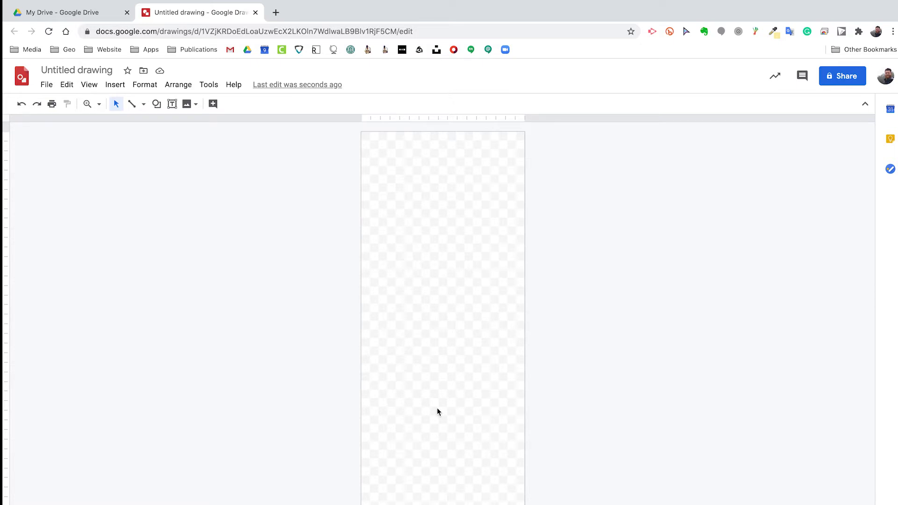
click(47, 86)
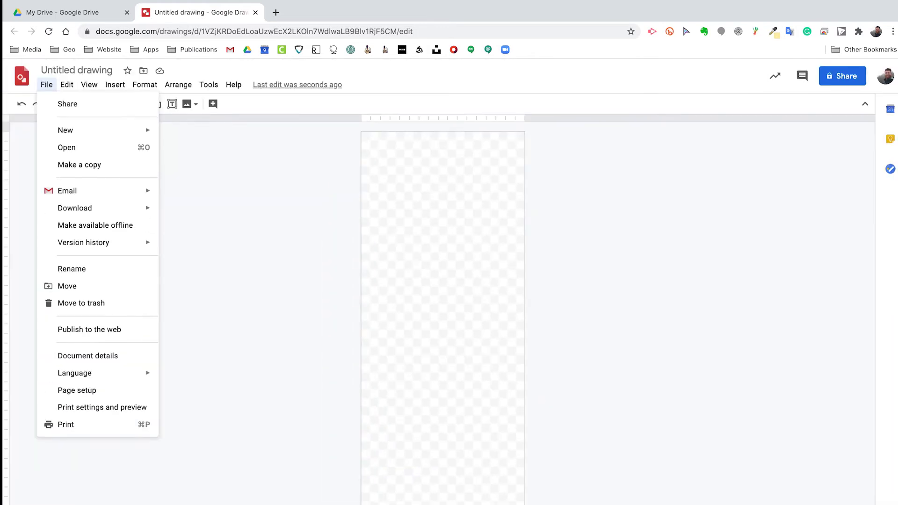
drag(524, 504, 619, 364)
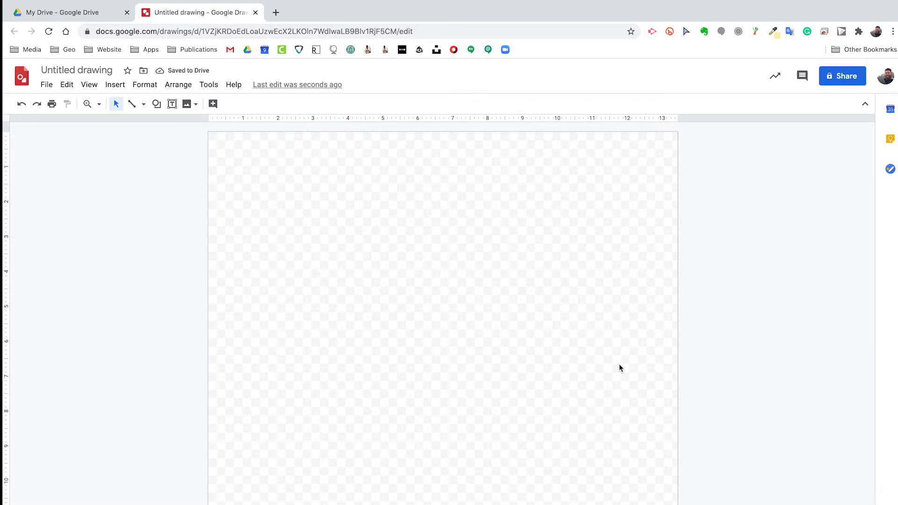
key(ctrl+z)
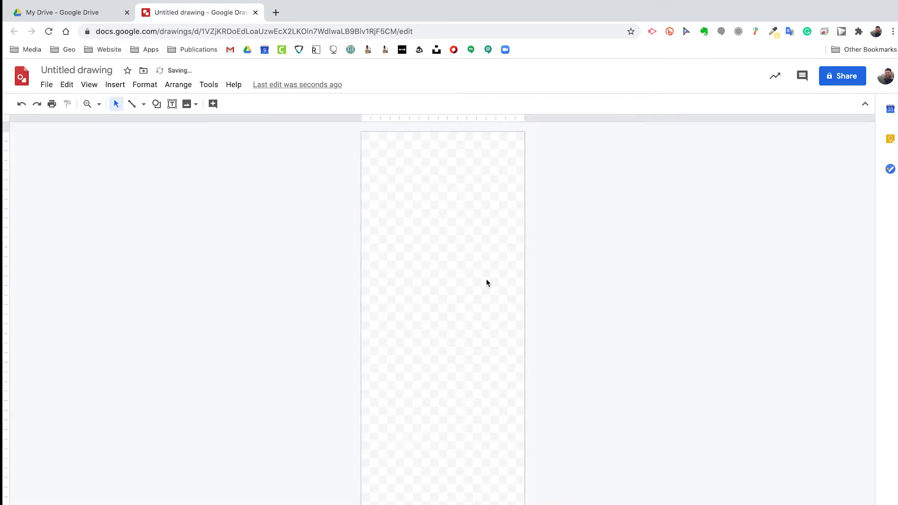
right_click(411, 260)
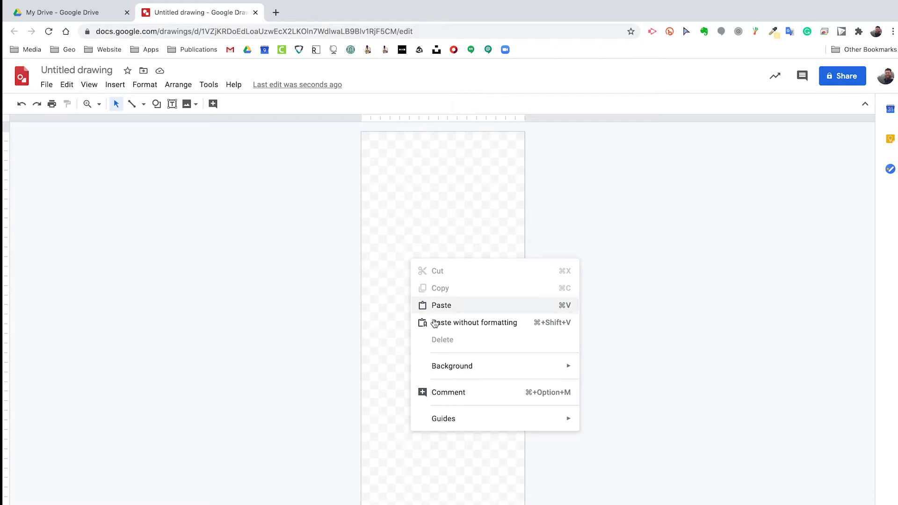
mouse_move(447, 367)
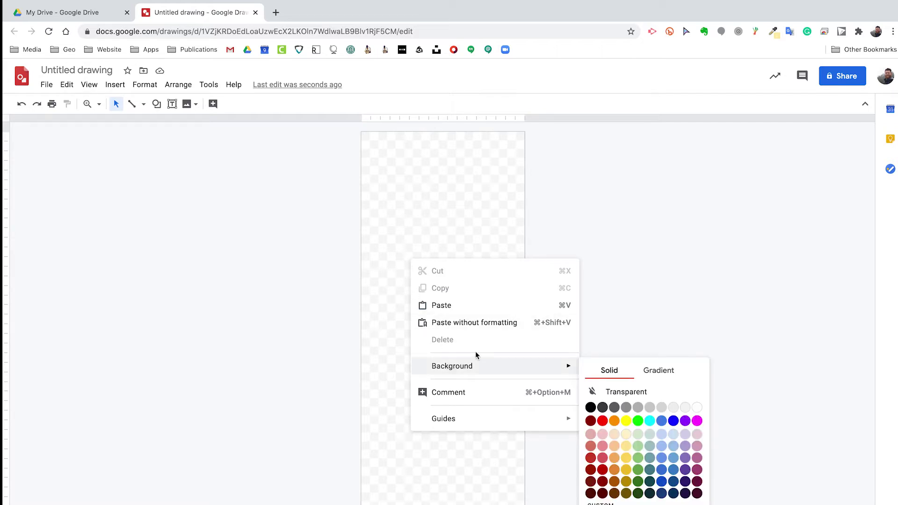
click(639, 459)
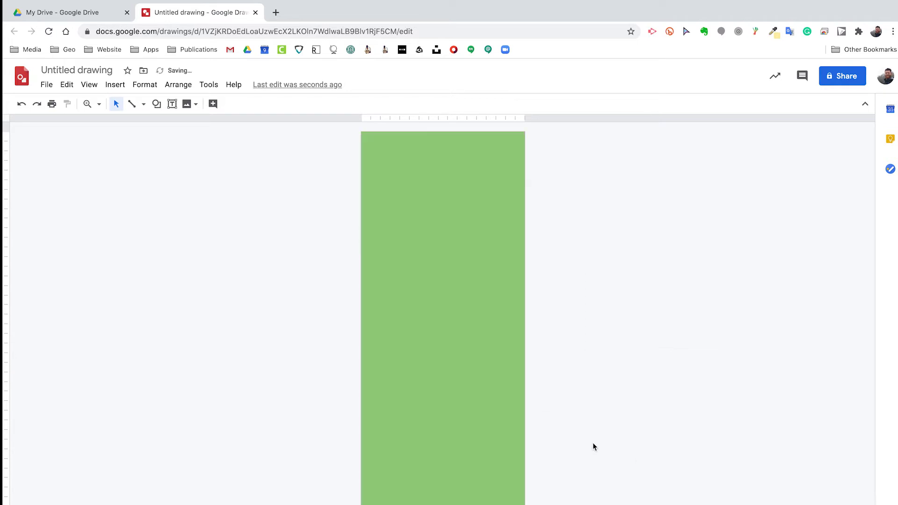
right_click(455, 286)
mouse_move(541, 396)
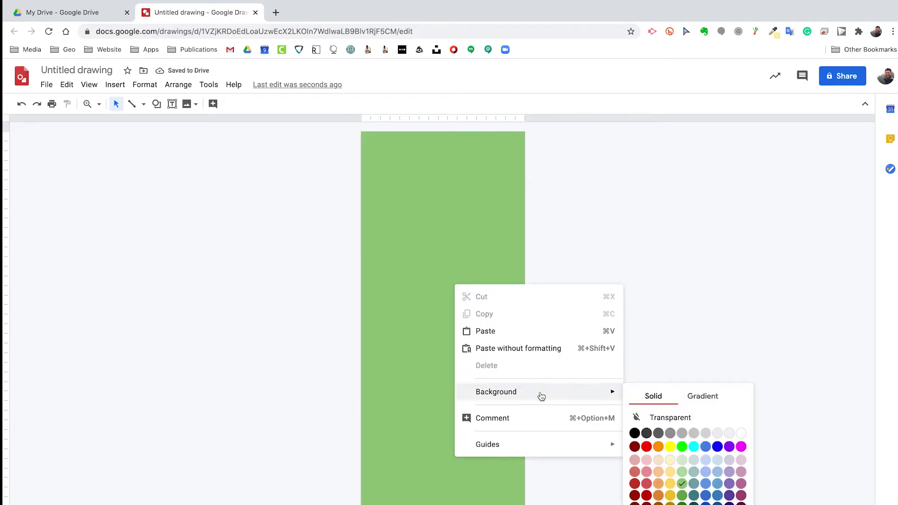
click(700, 398)
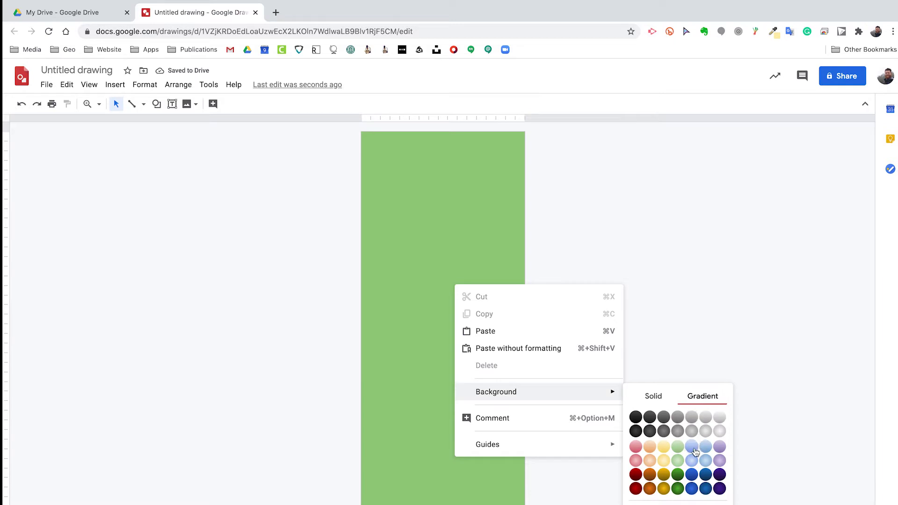
click(680, 463)
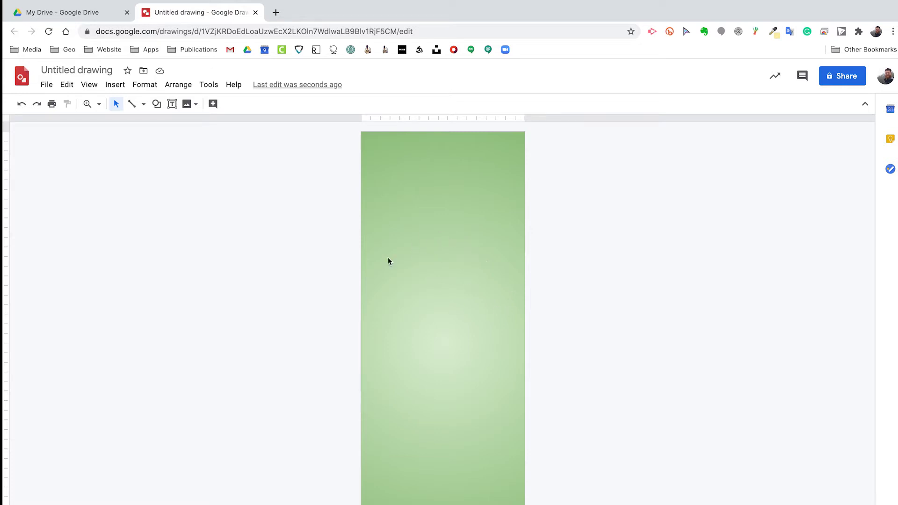
click(173, 104)
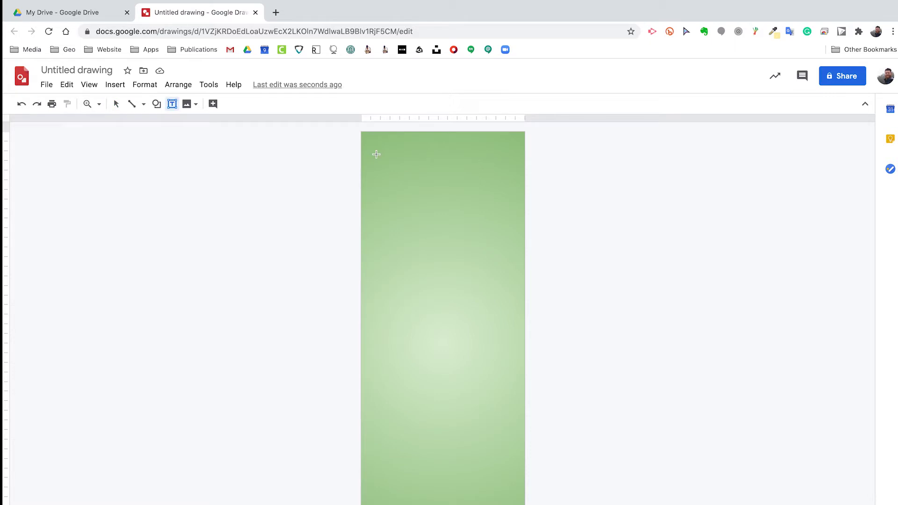
key(Escape)
Step: Draw a text box near the top reading 'Add Text' and nudge it slightly up
click(172, 104)
drag(372, 176, 508, 205)
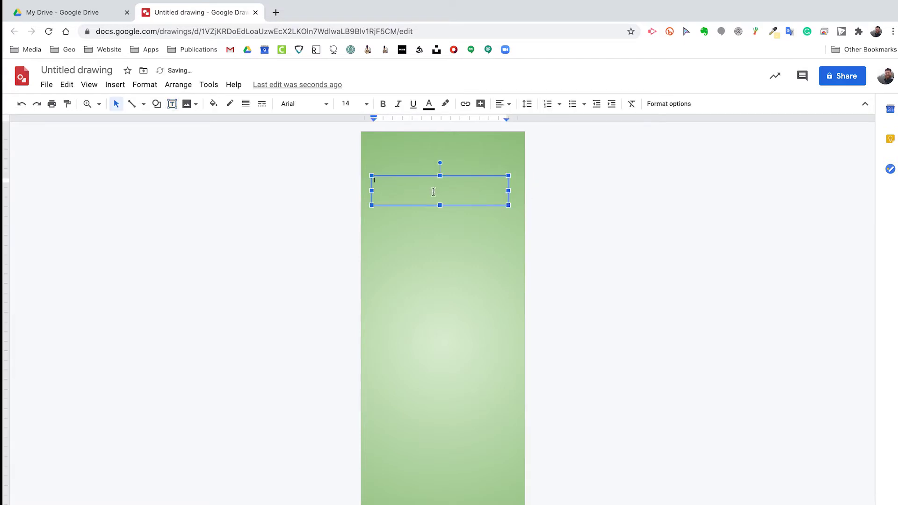
text(Add Text)
click(398, 217)
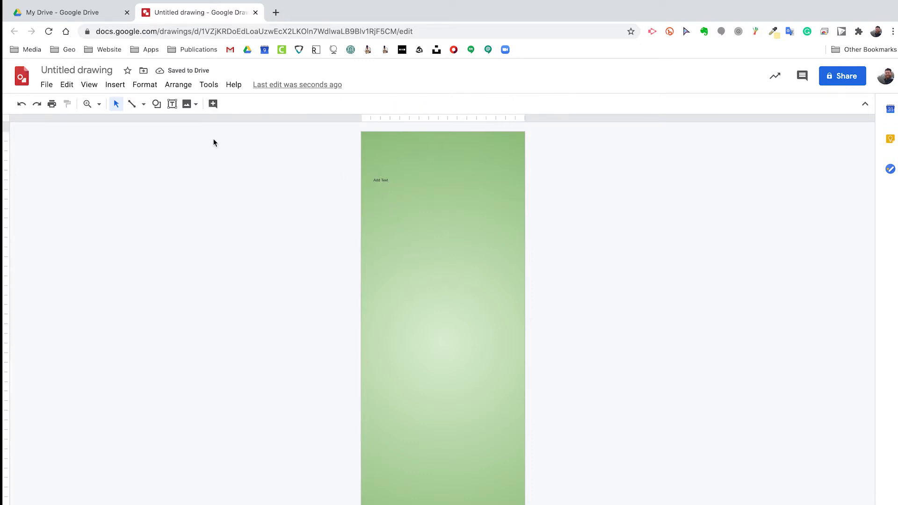
click(380, 180)
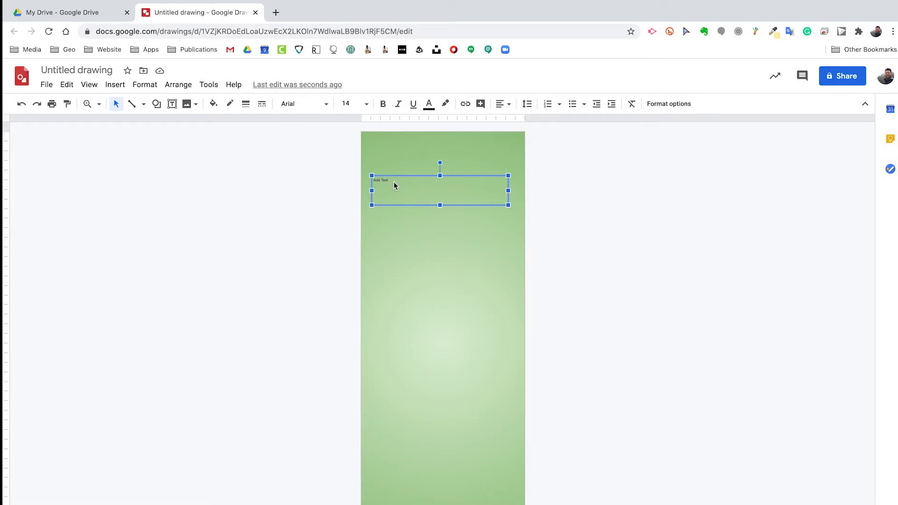
click(394, 184)
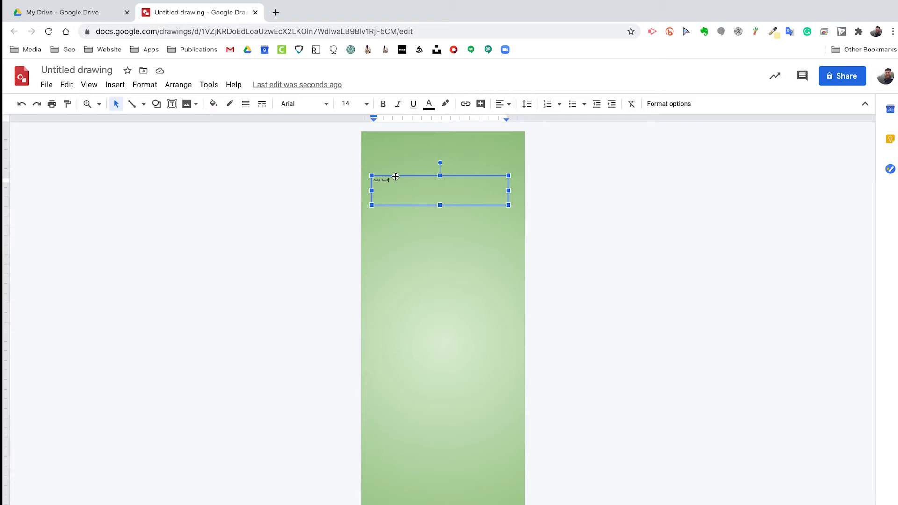
drag(396, 176, 394, 165)
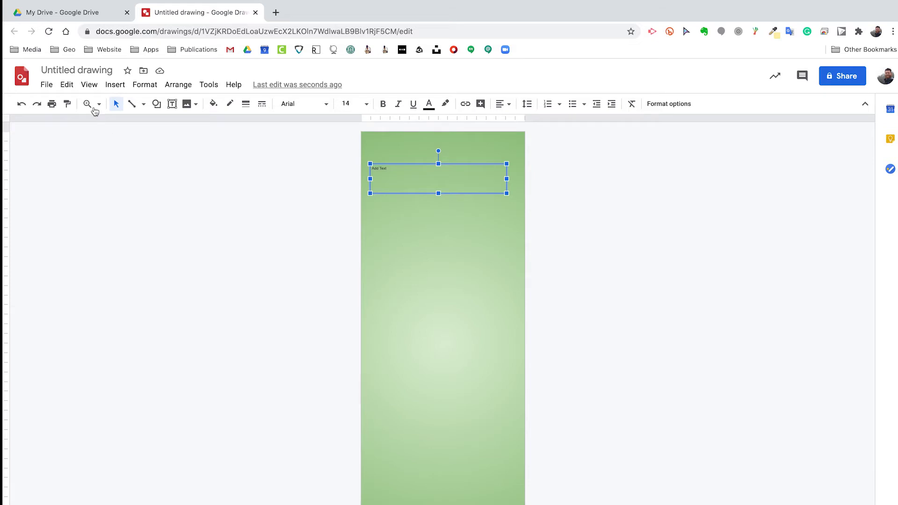
Step: Zoom in on the Add Text box, then zoom out and fit the page at 37%
scroll(94, 109, up, 5)
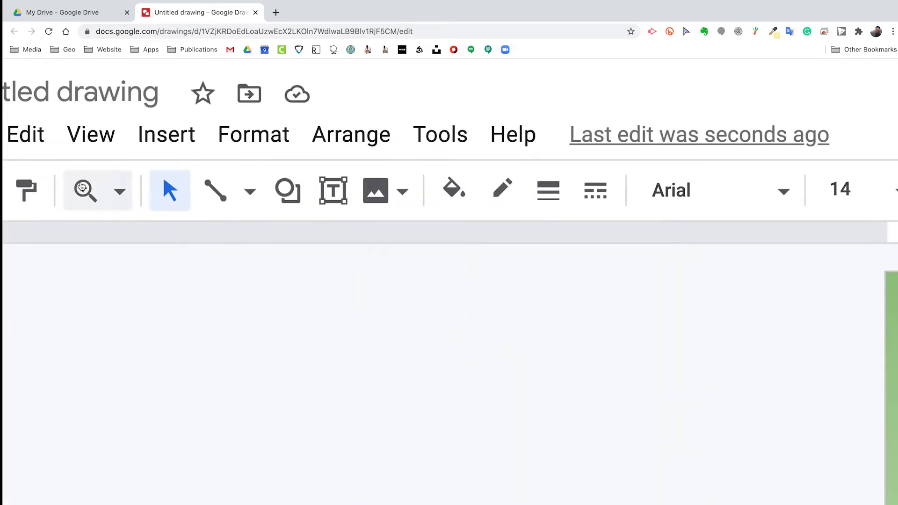
scroll(82, 187, down, 5)
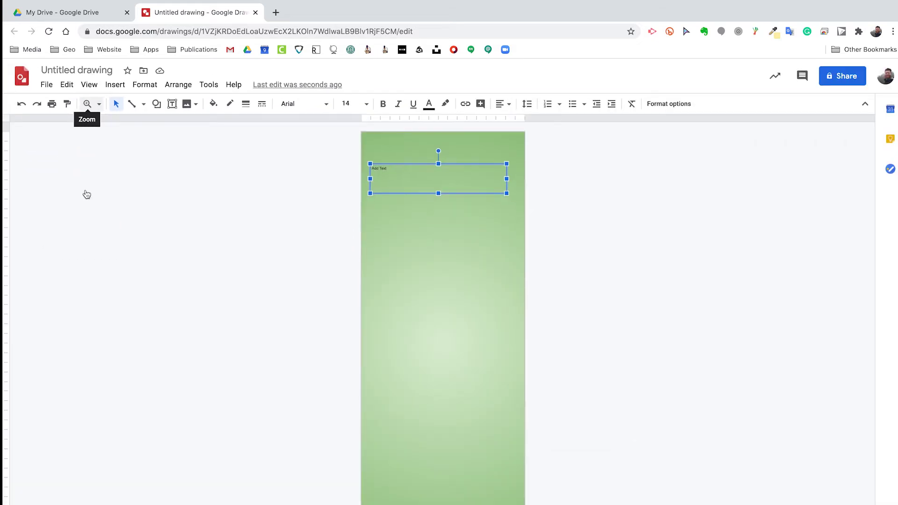
click(87, 106)
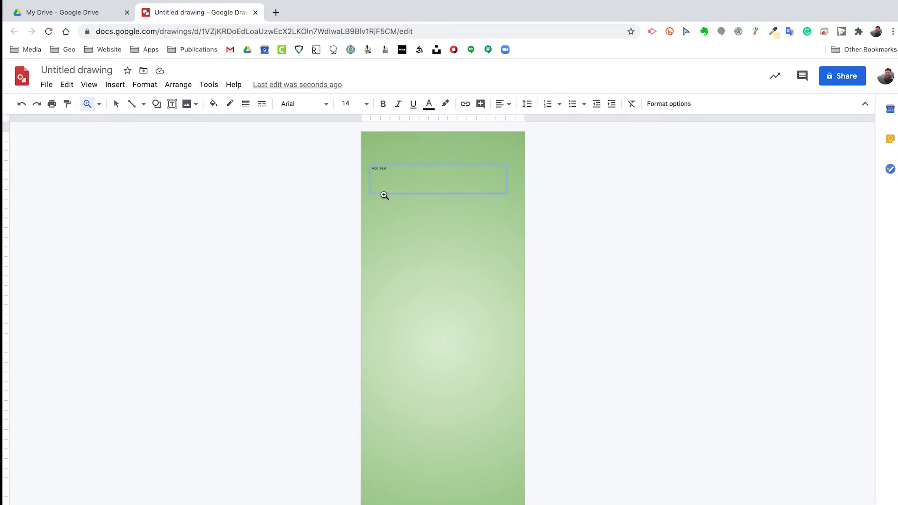
click(380, 171)
click(379, 179)
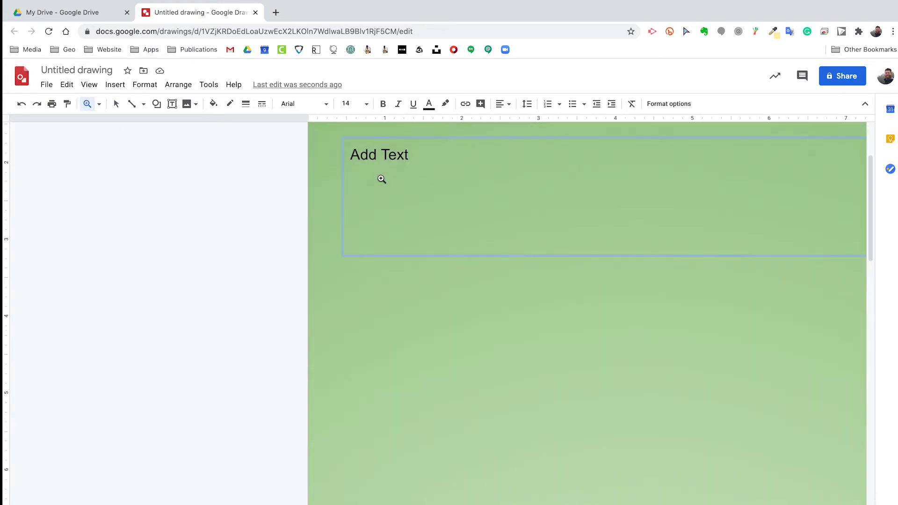
scroll(440, 246, right, 3)
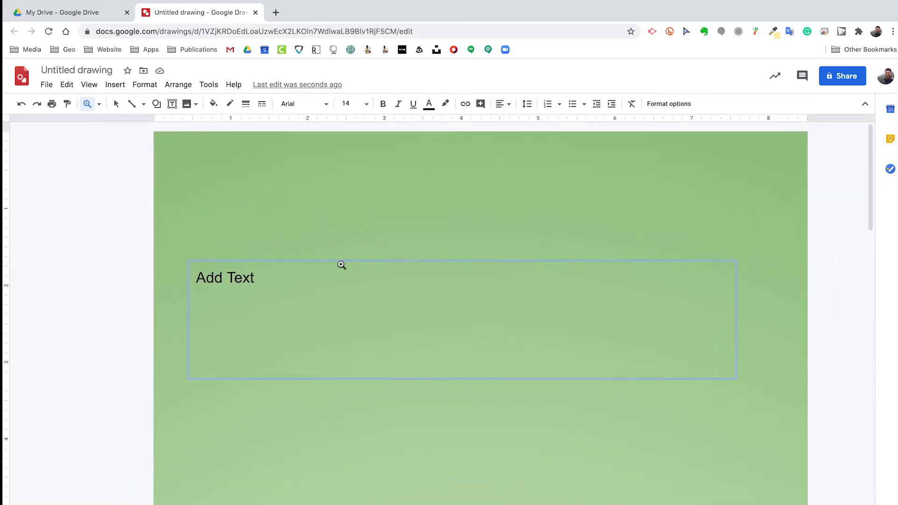
shift+click(300, 284)
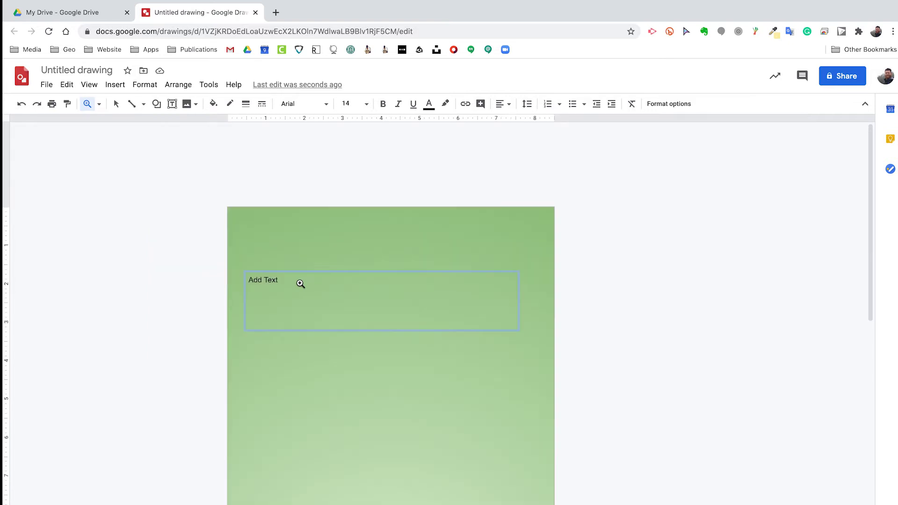
shift+click(301, 284)
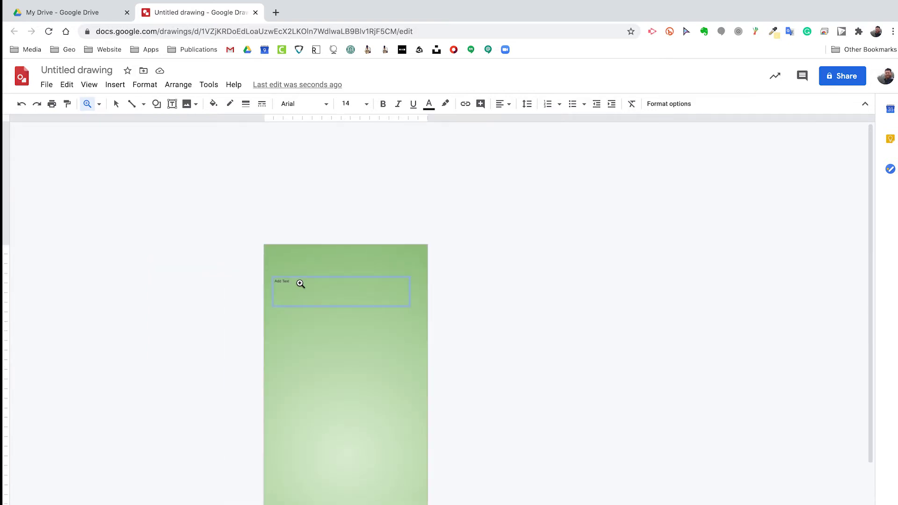
shift+click(300, 284)
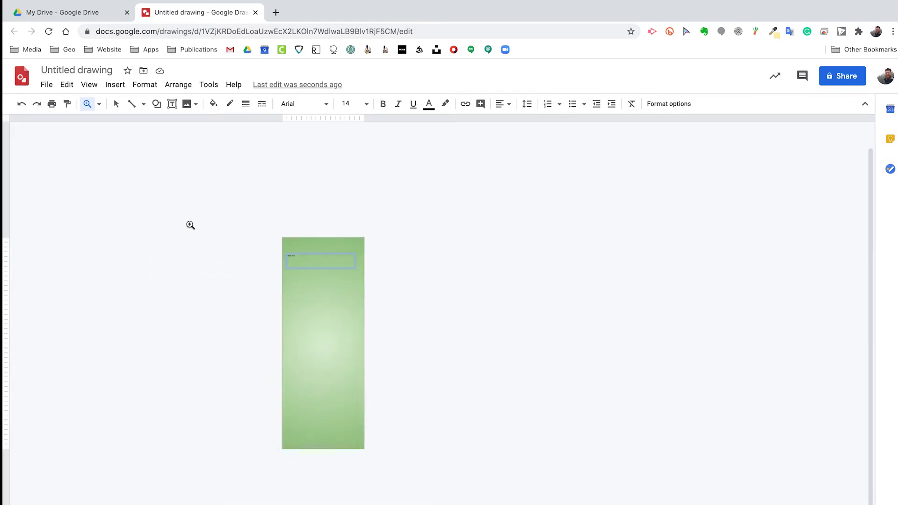
click(99, 105)
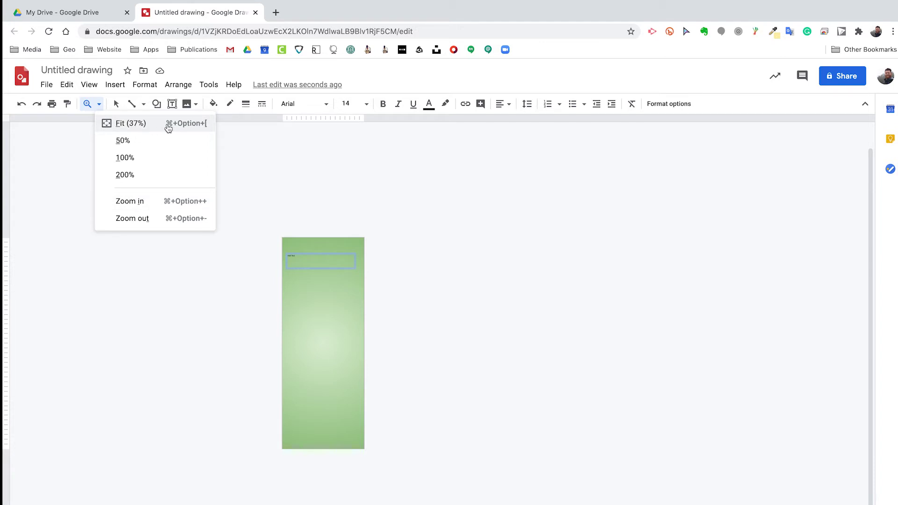
click(139, 124)
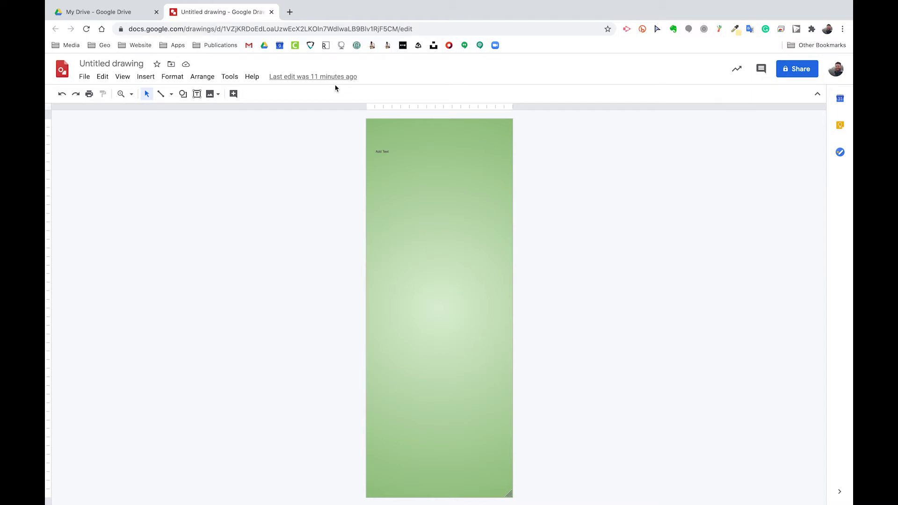
click(184, 97)
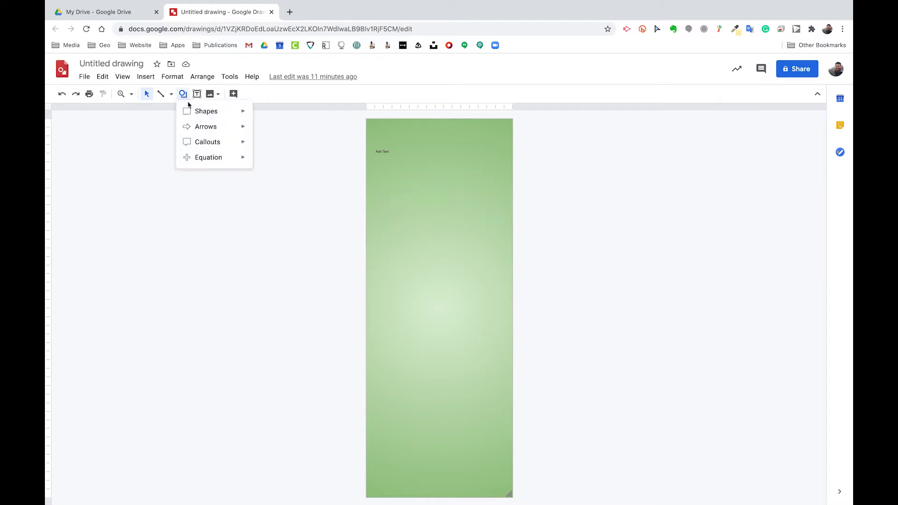
Step: Draw a speech-bubble callout below Add Text with its tail pulled down-left
mouse_move(211, 148)
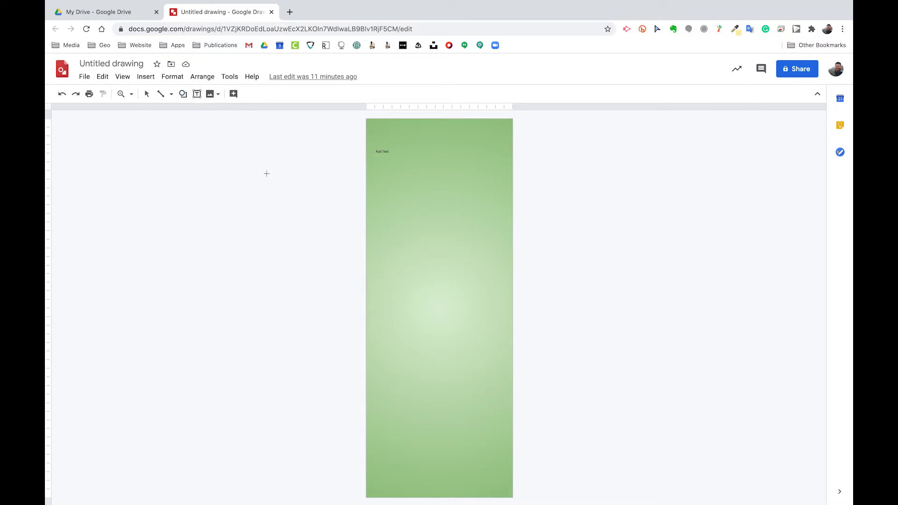
drag(384, 188, 517, 276)
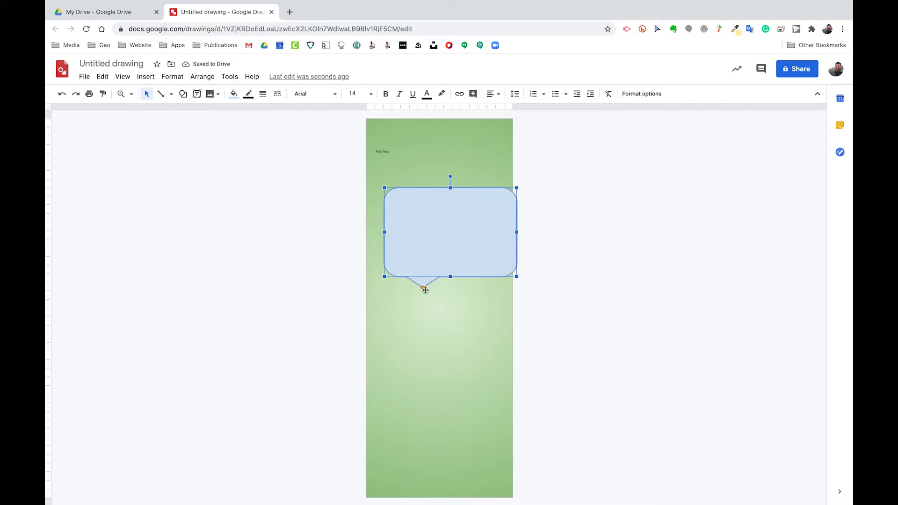
drag(422, 288, 400, 309)
click(182, 94)
click(182, 94)
drag(445, 238, 425, 253)
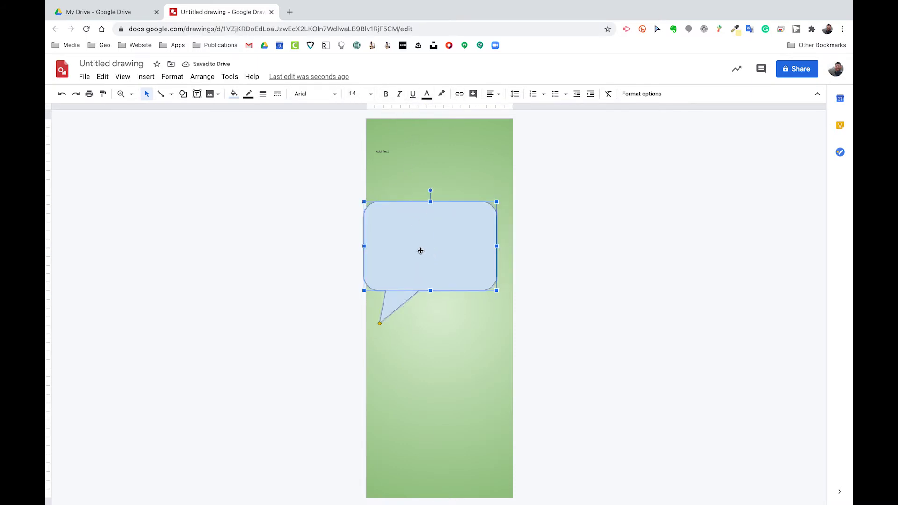
double_click(423, 253)
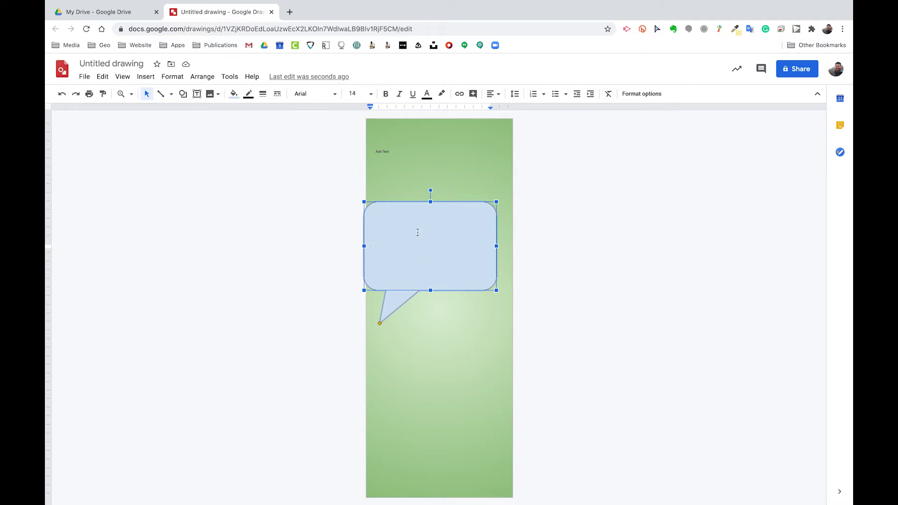
Step: Fill the speech bubble light yellow and move it up under the Add Text box
click(234, 94)
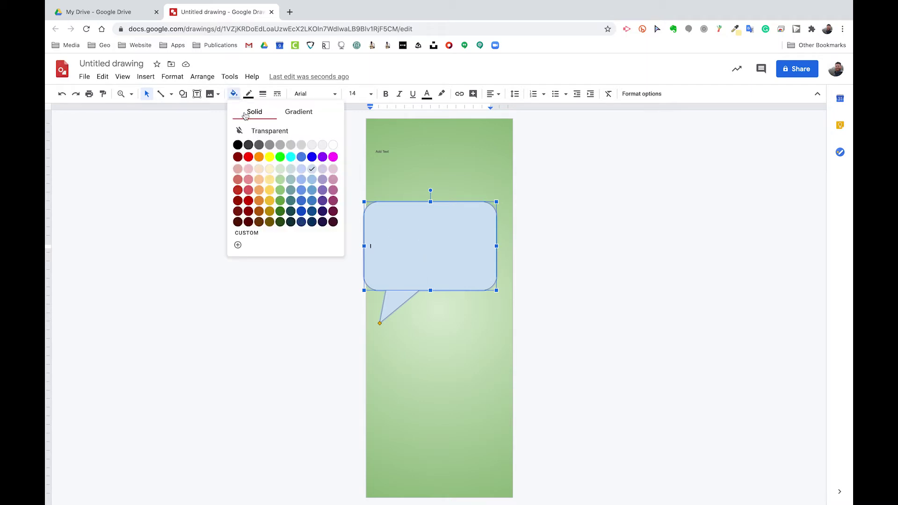
click(270, 179)
click(297, 243)
click(412, 255)
drag(413, 256, 422, 226)
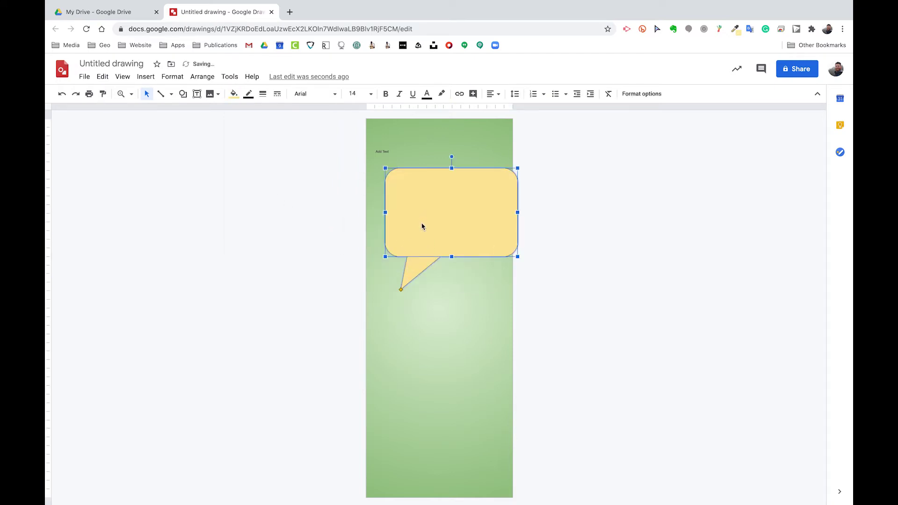
click(450, 330)
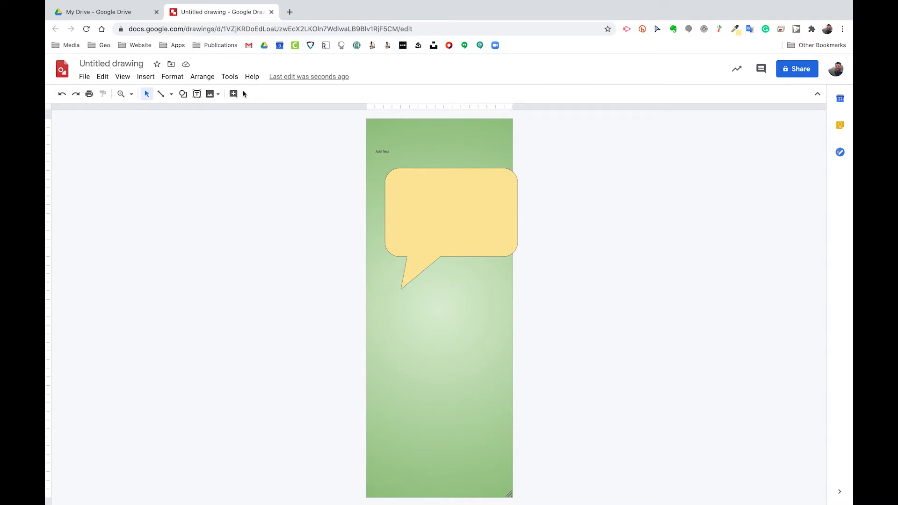
click(171, 95)
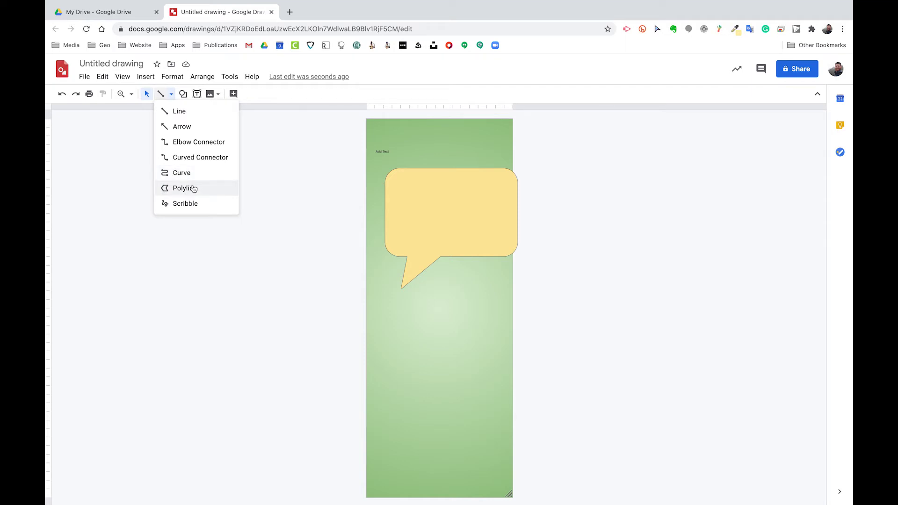
Step: Draw a closed light-blue polyline shape and move it left of the canvas
click(195, 189)
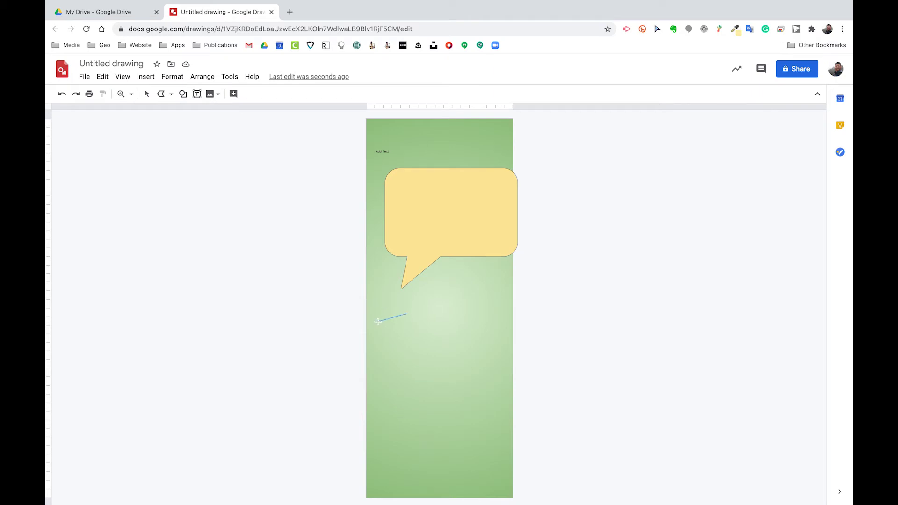
click(401, 374)
click(463, 352)
click(415, 346)
double_click(408, 314)
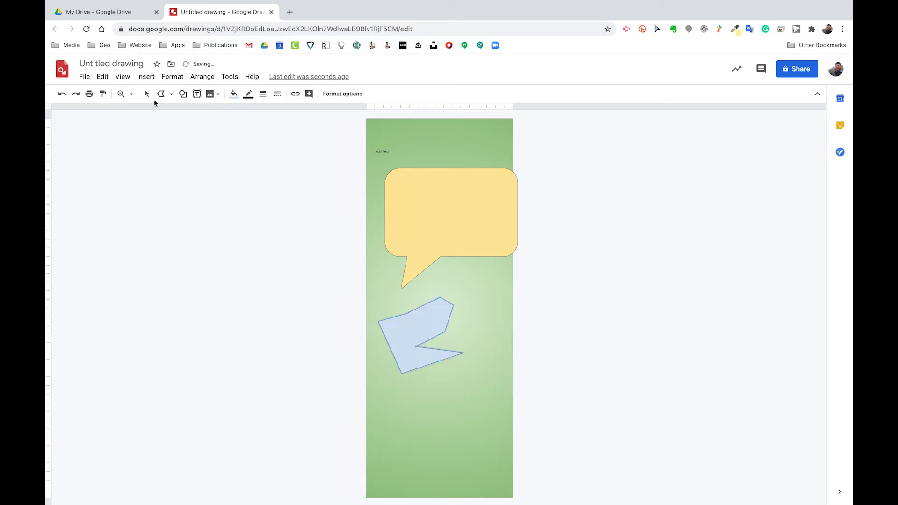
click(146, 94)
mouse_move(405, 345)
mouse_down()
mouse_move(453, 310)
mouse_move(263, 305)
mouse_up()
Step: Reshape two of the polygon's corners, then move it up and left
double_click(281, 292)
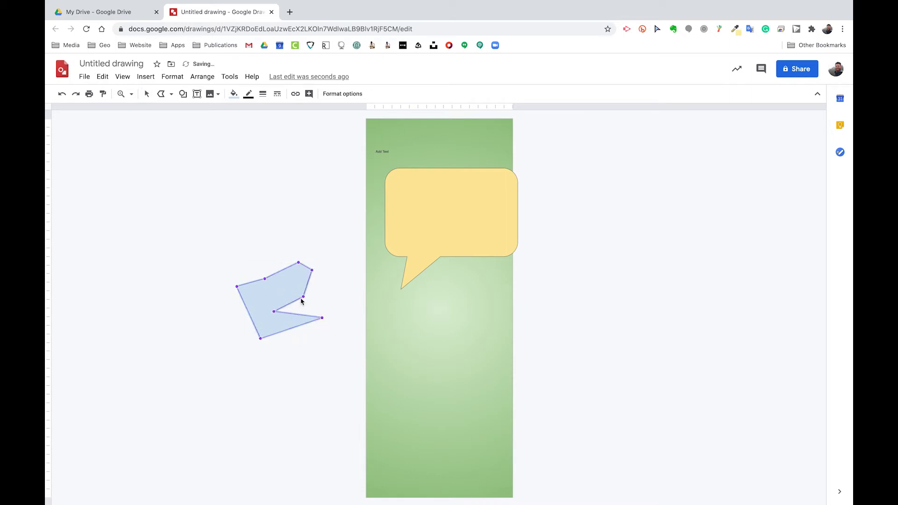
mouse_move(303, 297)
mouse_down()
mouse_move(295, 287)
mouse_move(264, 294)
mouse_up()
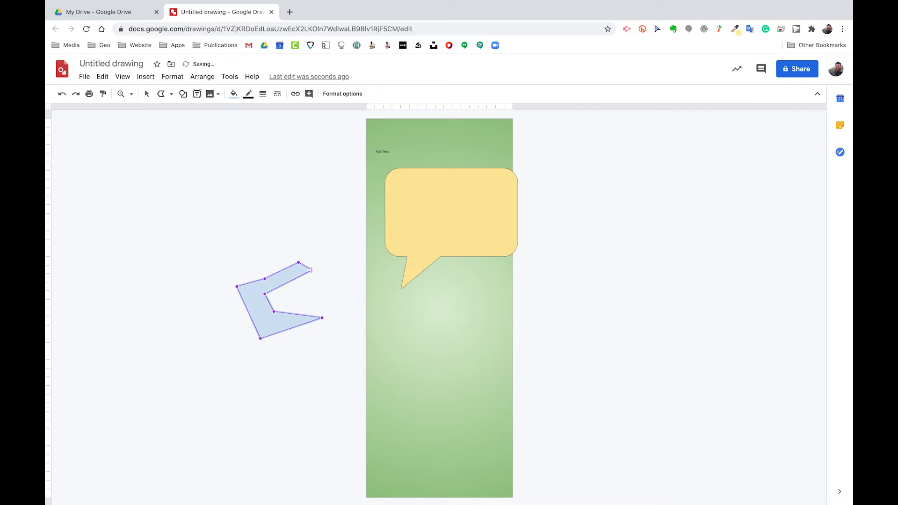
drag(311, 269, 309, 292)
key(Escape)
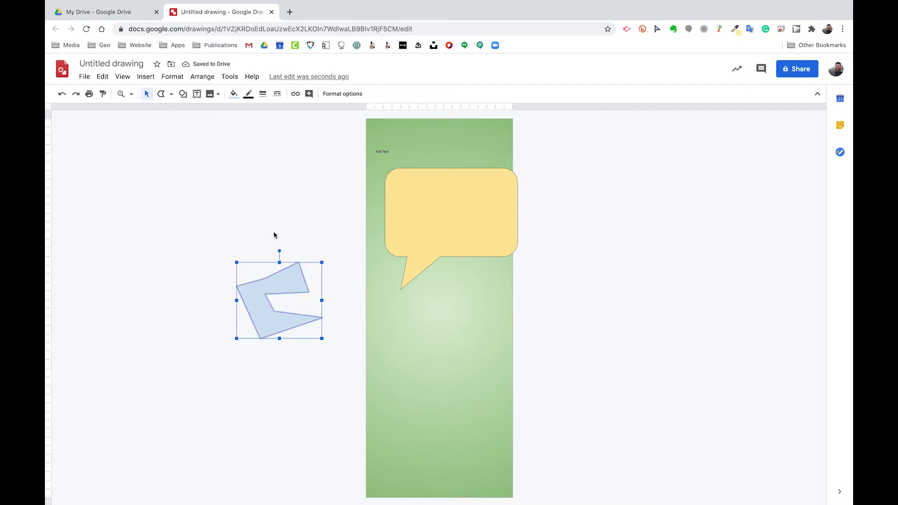
double_click(265, 311)
key(Escape)
drag(263, 314, 244, 246)
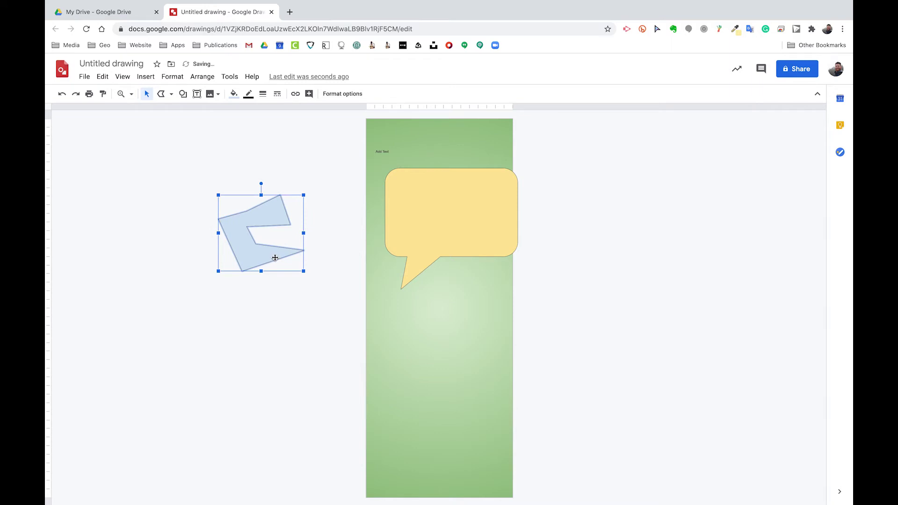
Step: Open Insert > Diagram and browse the 3-level Hierarchy diagram templates
click(148, 77)
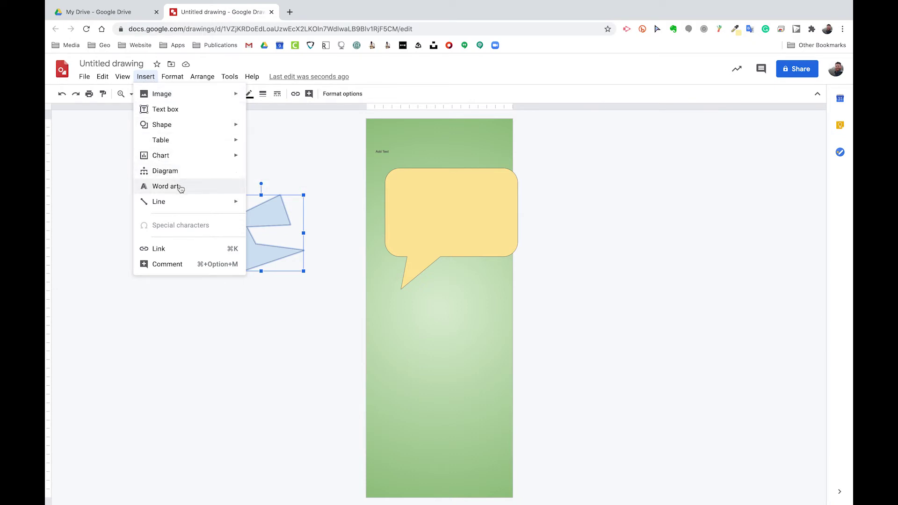
click(174, 173)
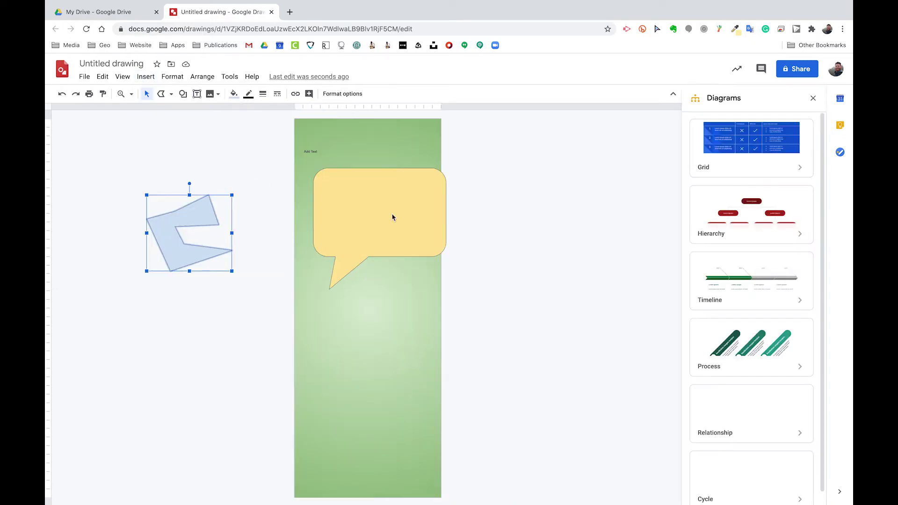
scroll(791, 285, down, 1)
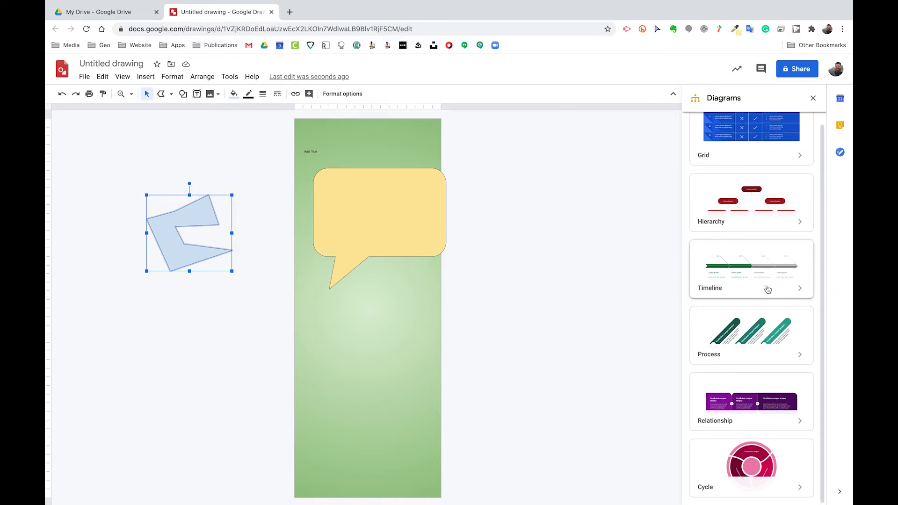
scroll(768, 289, up, 1)
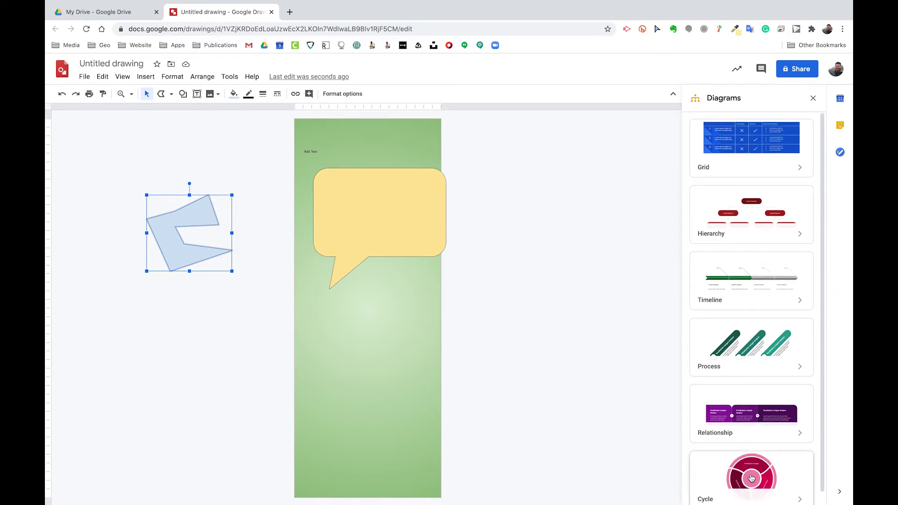
scroll(752, 478, down, 1)
scroll(753, 445, up, 1)
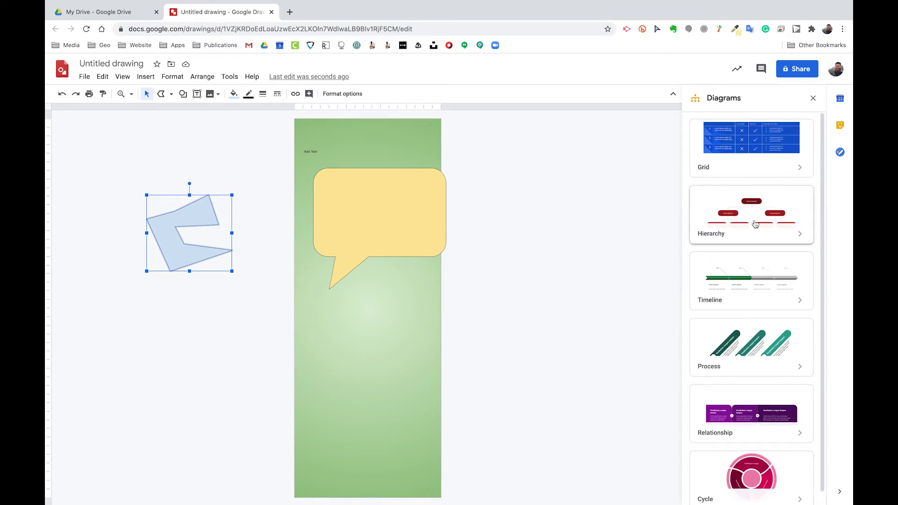
click(795, 233)
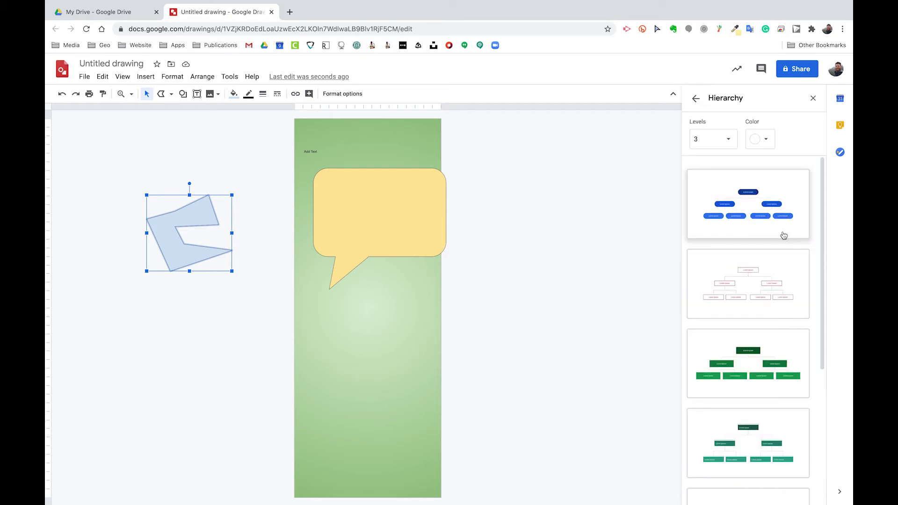
scroll(752, 280, down, 10)
scroll(753, 282, up, 1)
scroll(754, 282, down, 1)
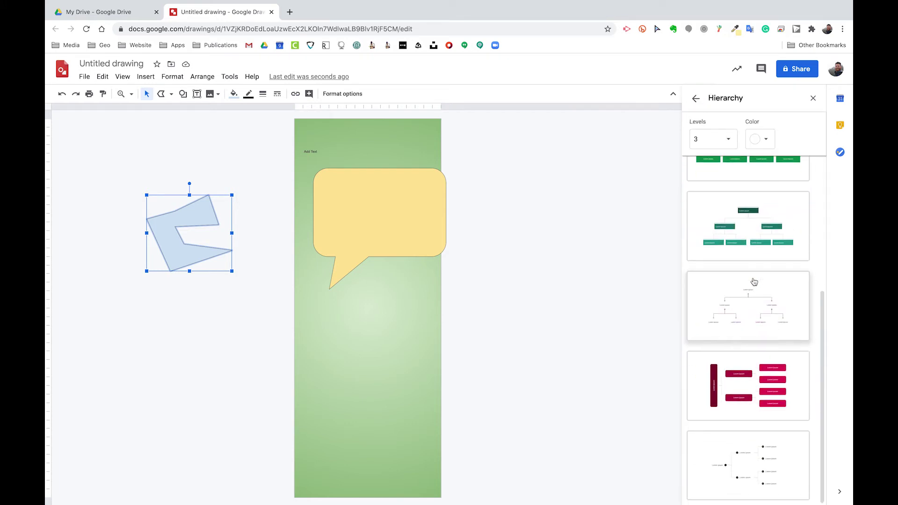
click(172, 77)
Step: Insert 'Hello' word art and enlarge it, stretching it taller
mouse_move(139, 78)
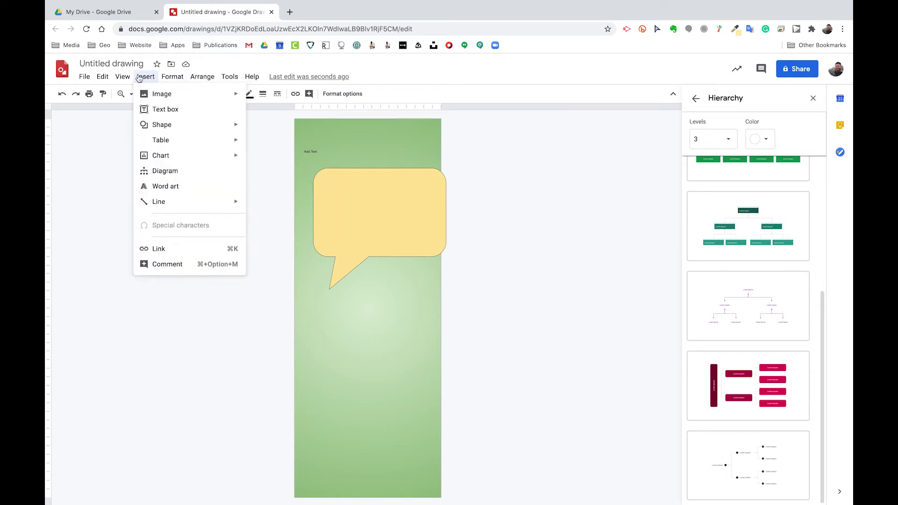
click(166, 186)
text(H)
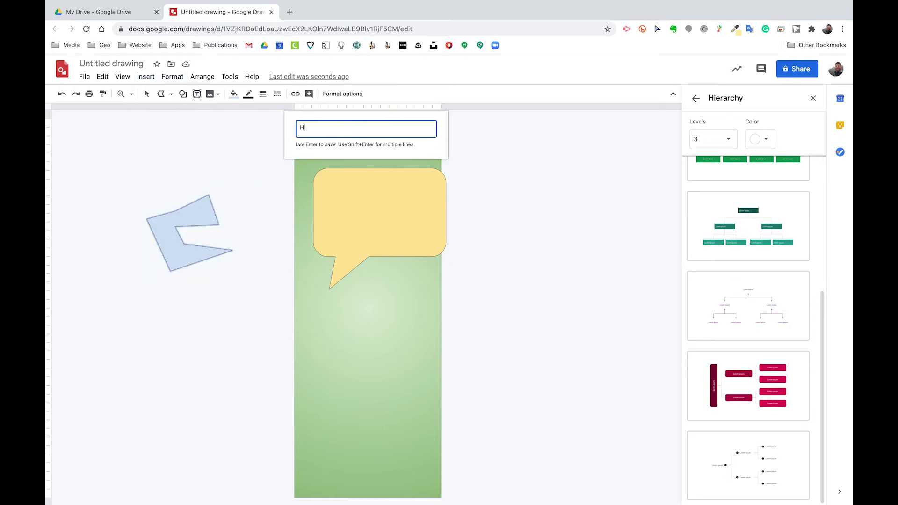
text(ello)
key(Return)
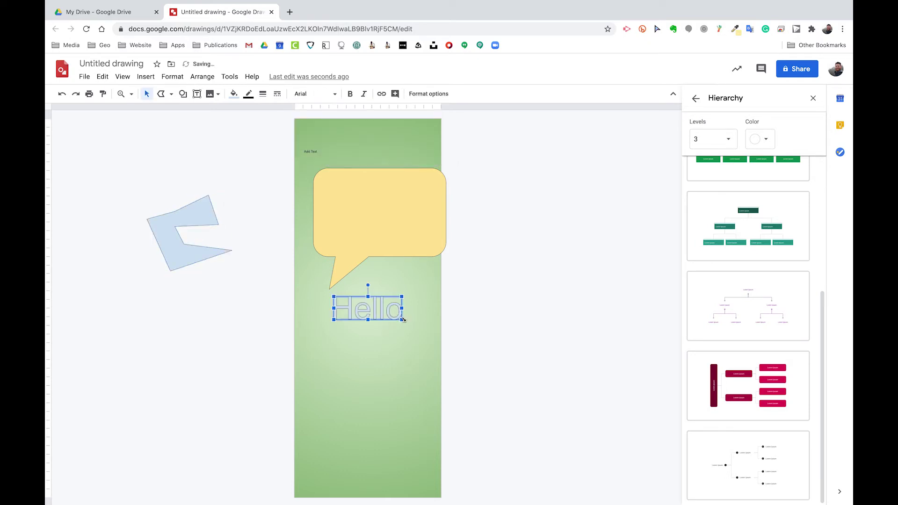
drag(403, 320, 557, 356)
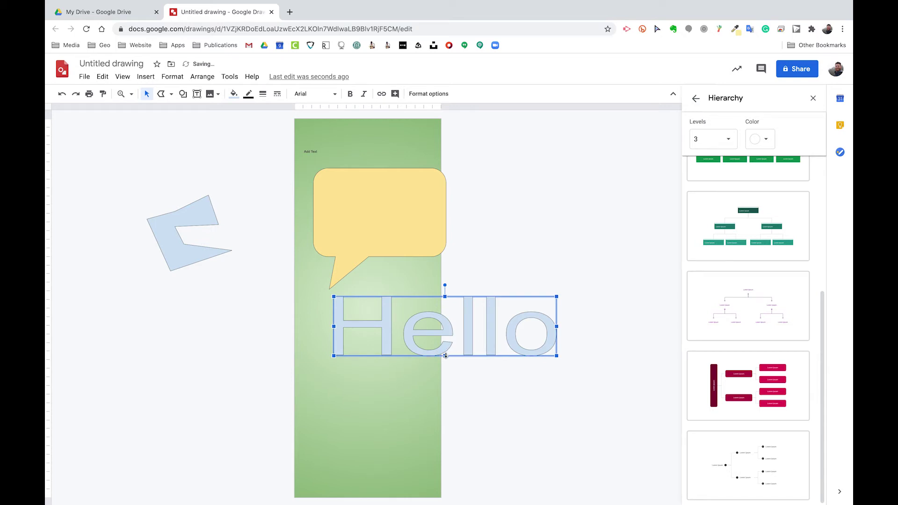
drag(445, 356, 451, 399)
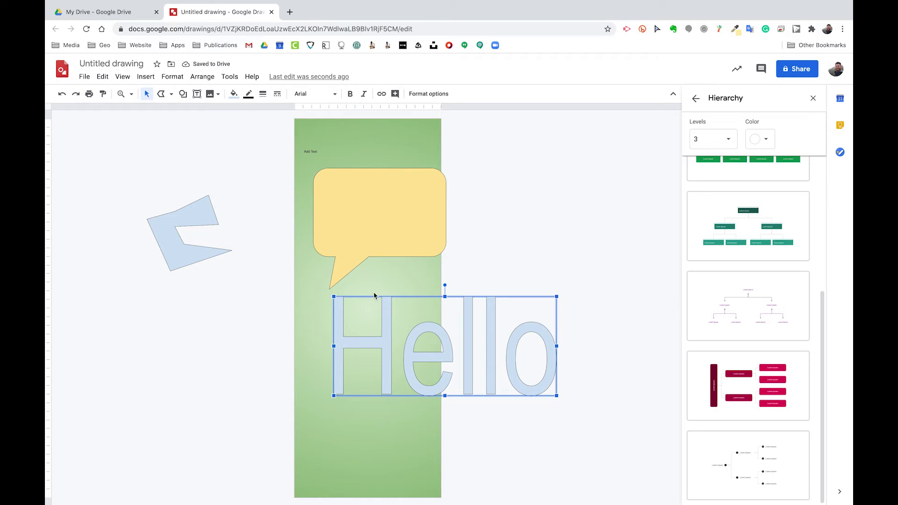
Step: Fill the Hello letters white, thicken the outline to 4px, and move it left
click(234, 95)
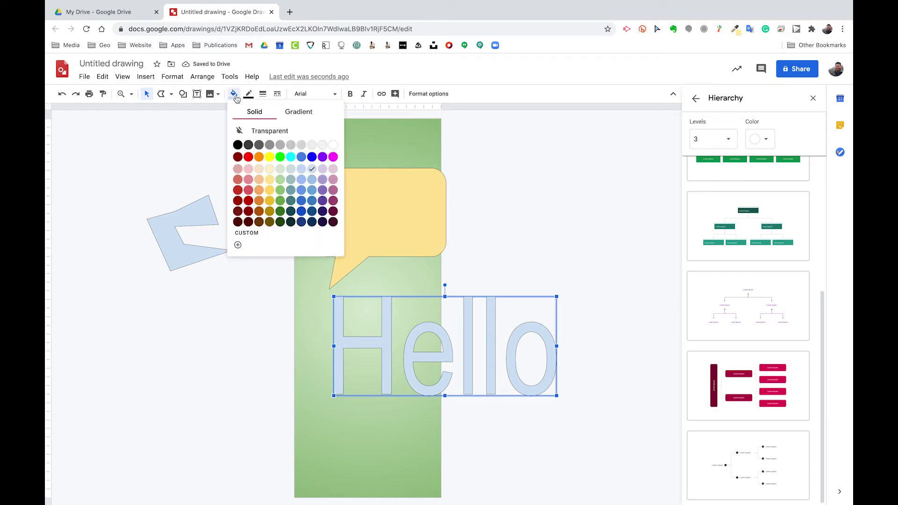
click(333, 145)
click(248, 94)
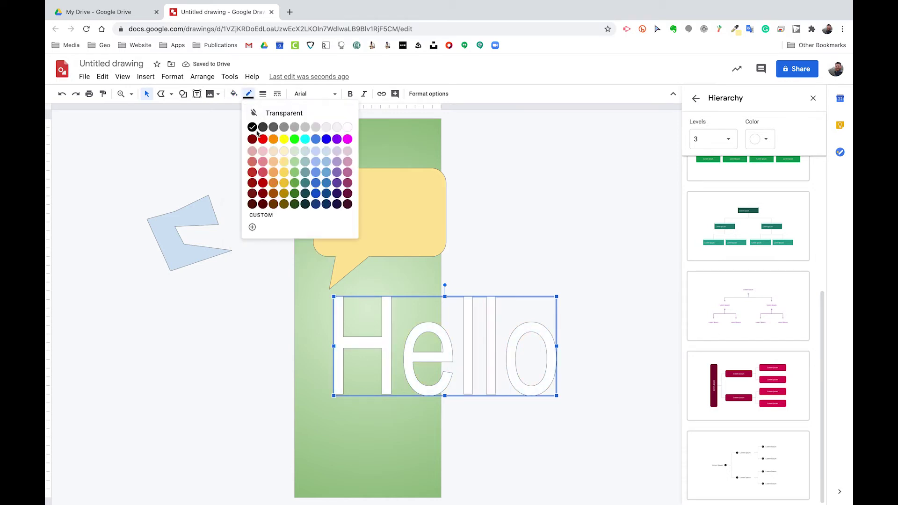
click(263, 94)
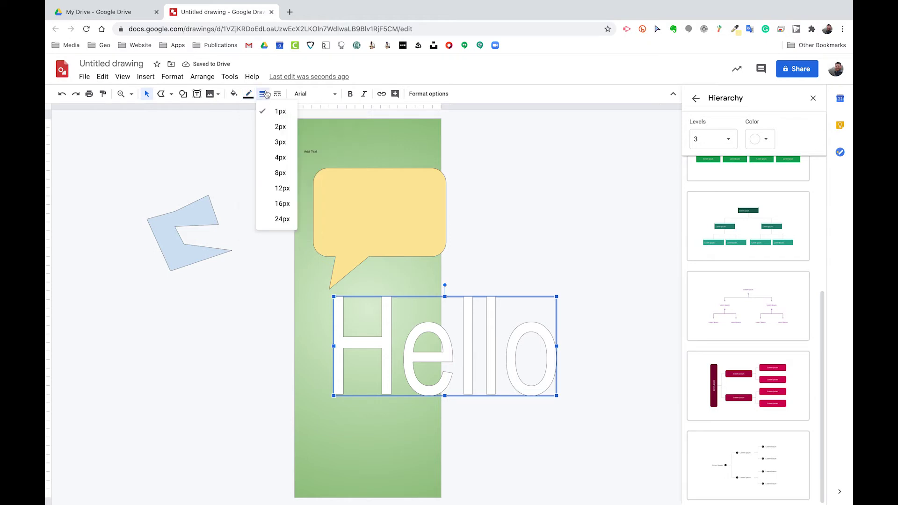
click(281, 158)
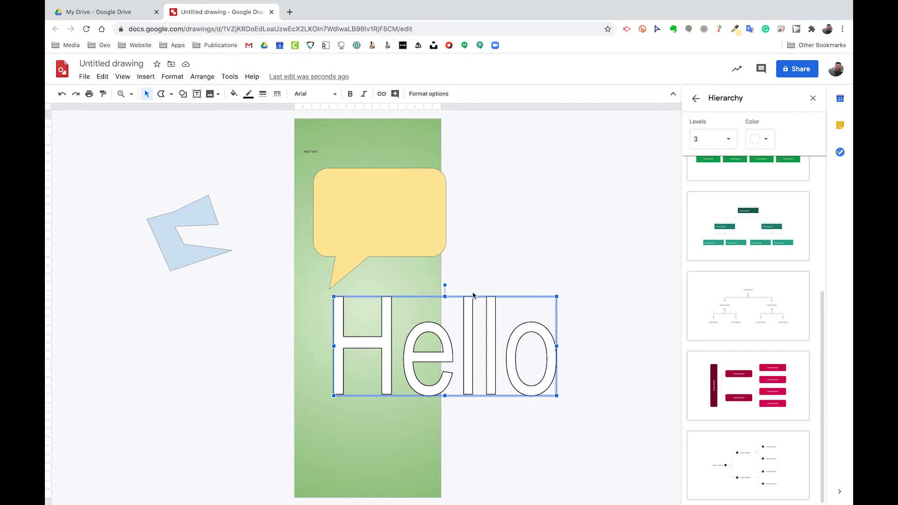
drag(473, 296, 274, 311)
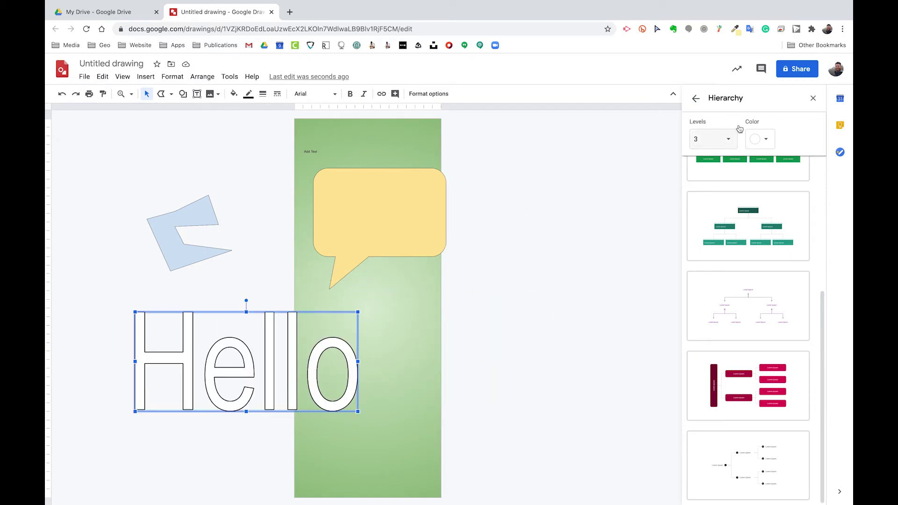
Step: Close the Hierarchy templates panel, then select and delete every object on the canvas
click(813, 99)
drag(537, 346, 195, 155)
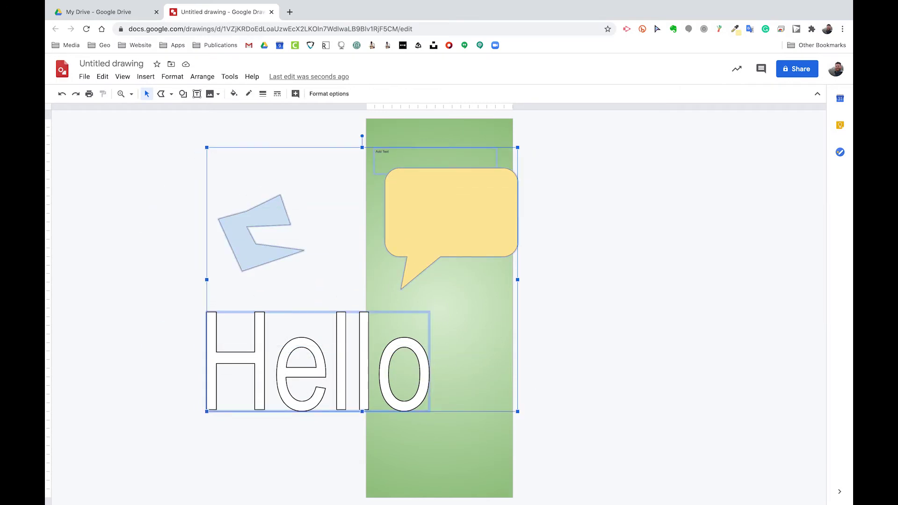
key(Delete)
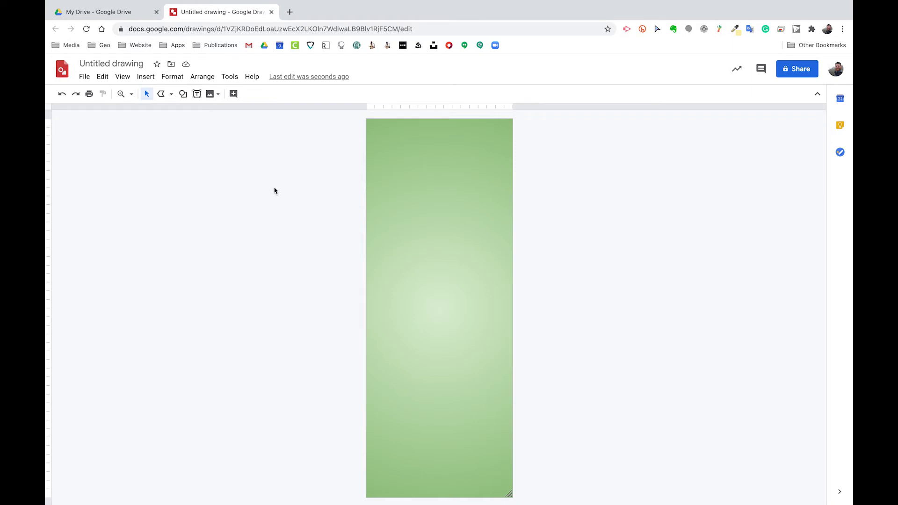
Step: Search Explore for 'Abe lincoln' and show the image results
click(230, 76)
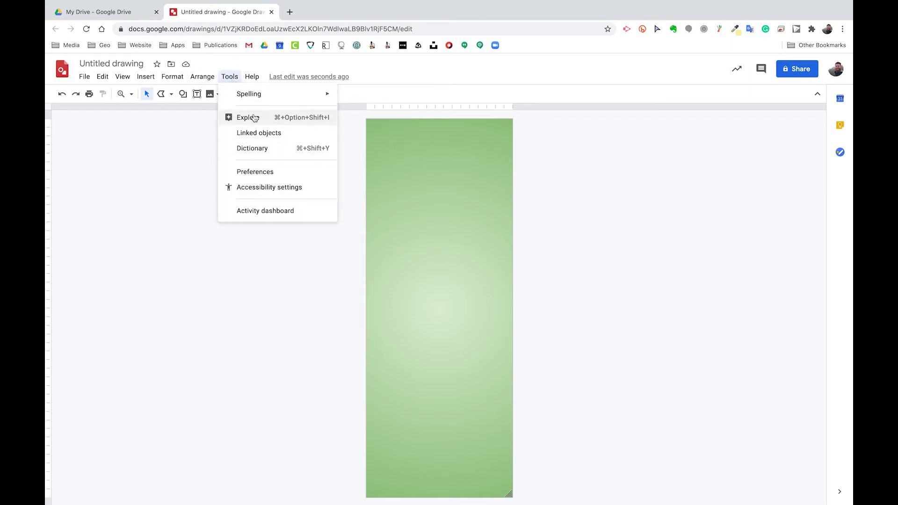
click(276, 118)
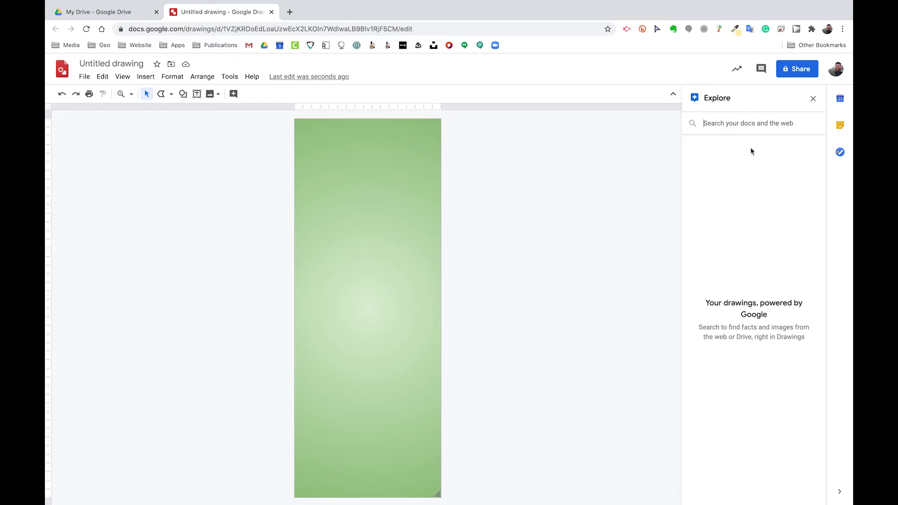
text(Abe li)
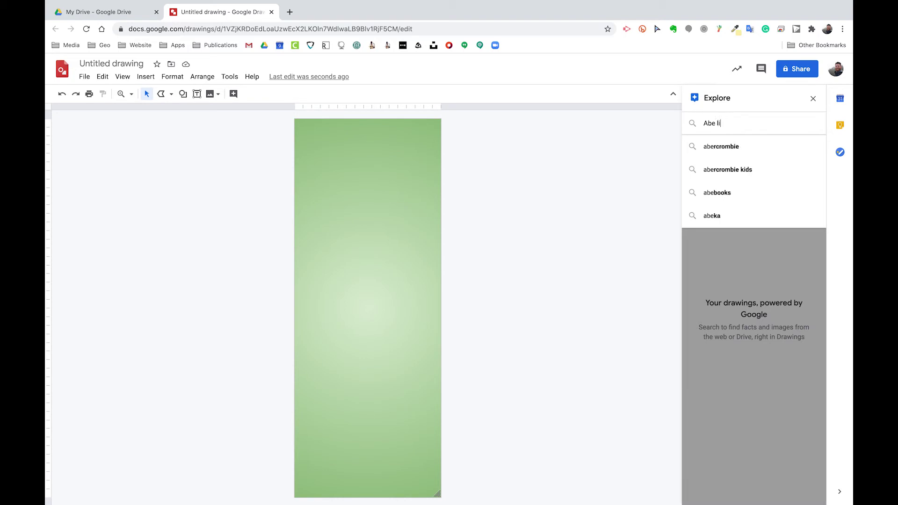
text(ncoln)
key(Return)
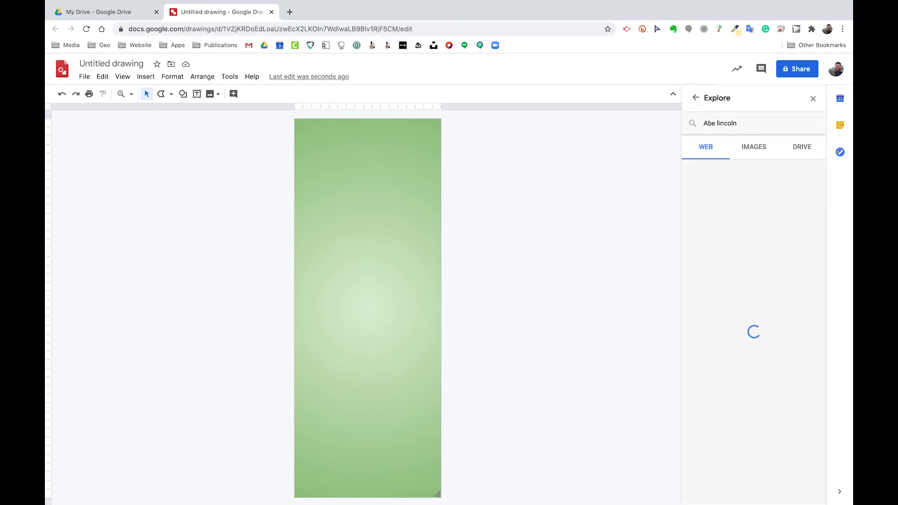
click(754, 149)
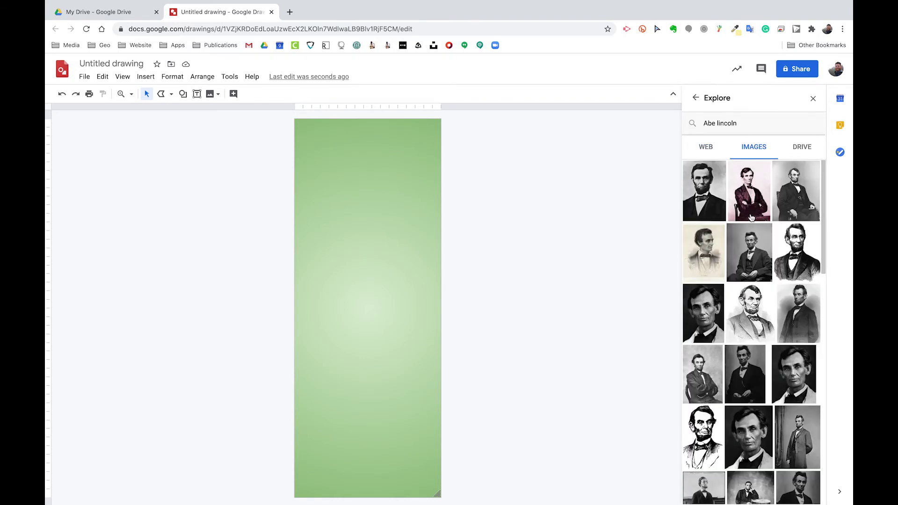
scroll(751, 293, down, 2)
scroll(751, 292, down, 1)
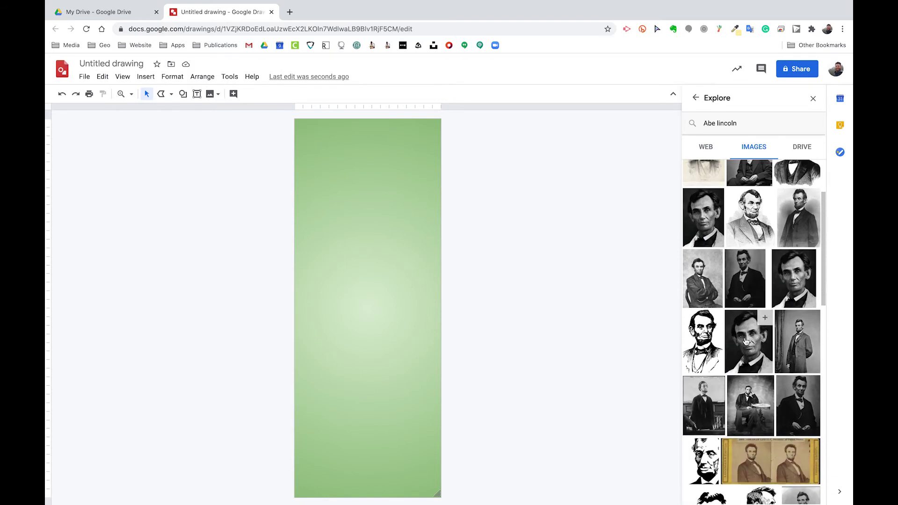
scroll(735, 302, up, 2)
Step: Place a seated Lincoln photo on the page and move it up and left
drag(733, 304, 341, 257)
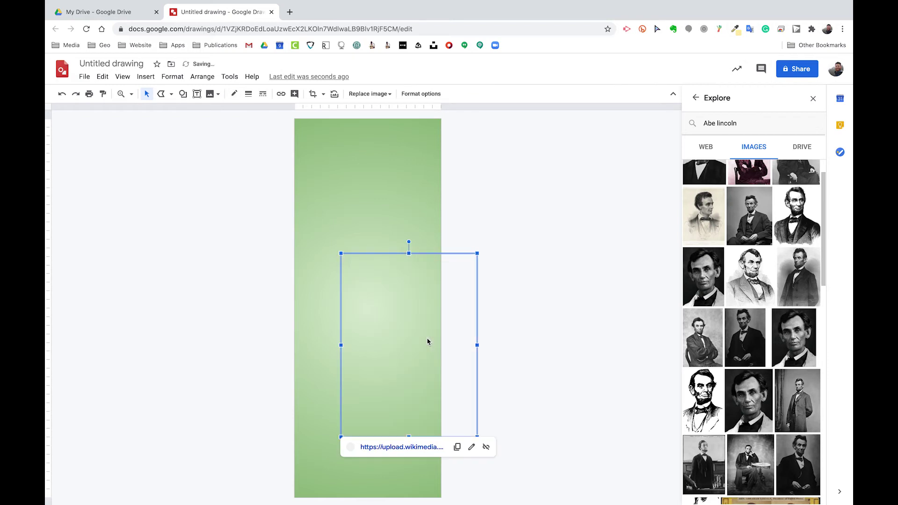
click(576, 314)
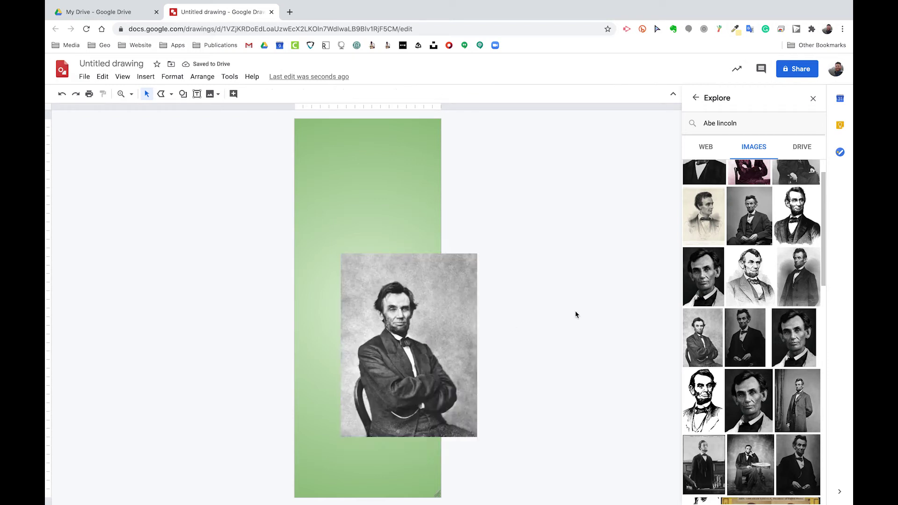
click(382, 341)
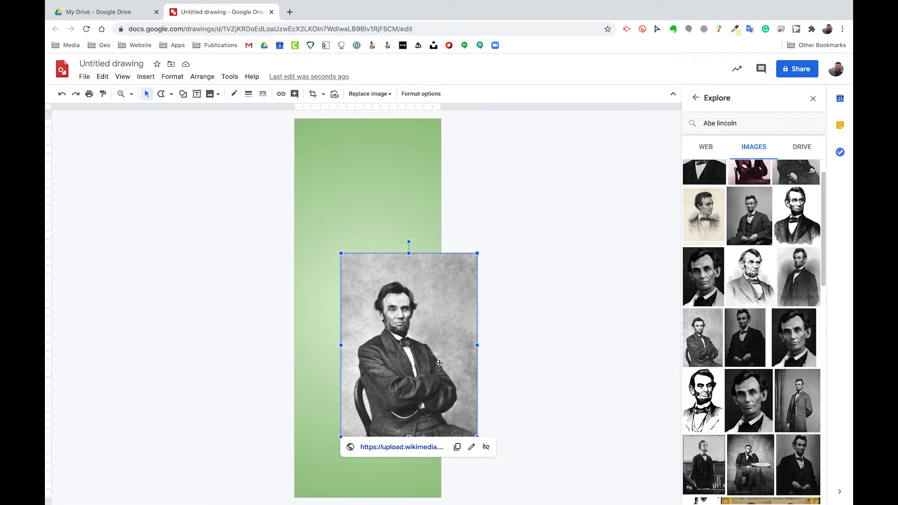
drag(382, 324, 230, 253)
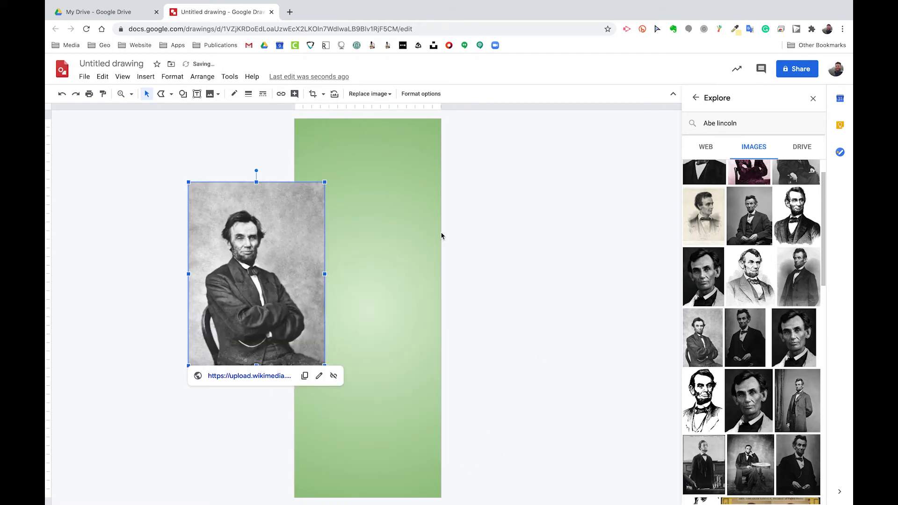
scroll(761, 243, down, 5)
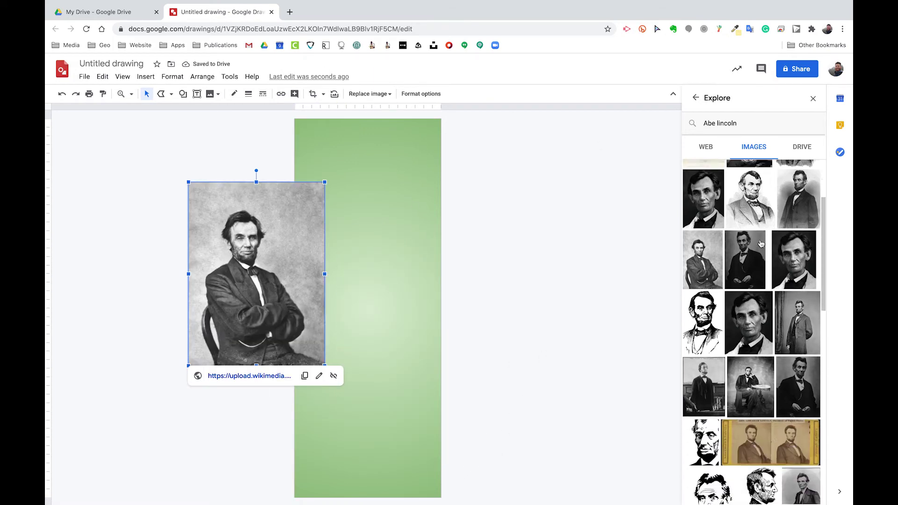
scroll(762, 243, down, 3)
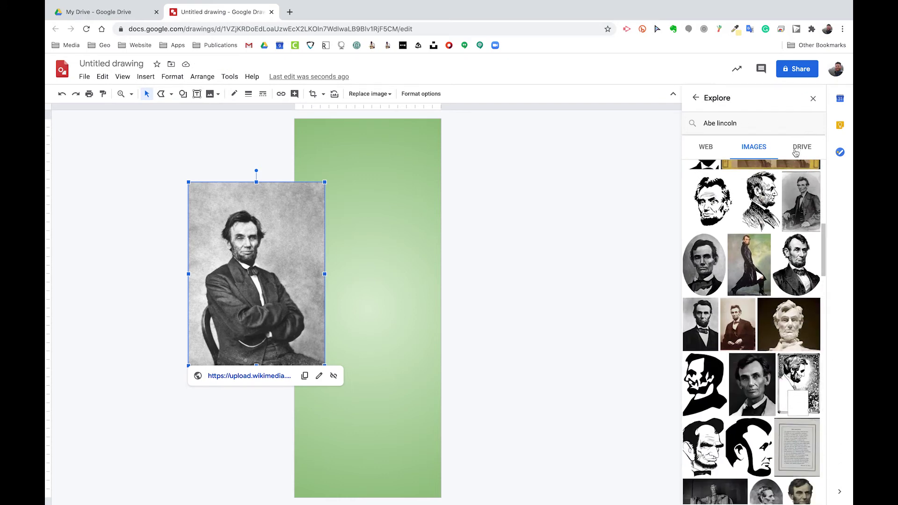
click(796, 151)
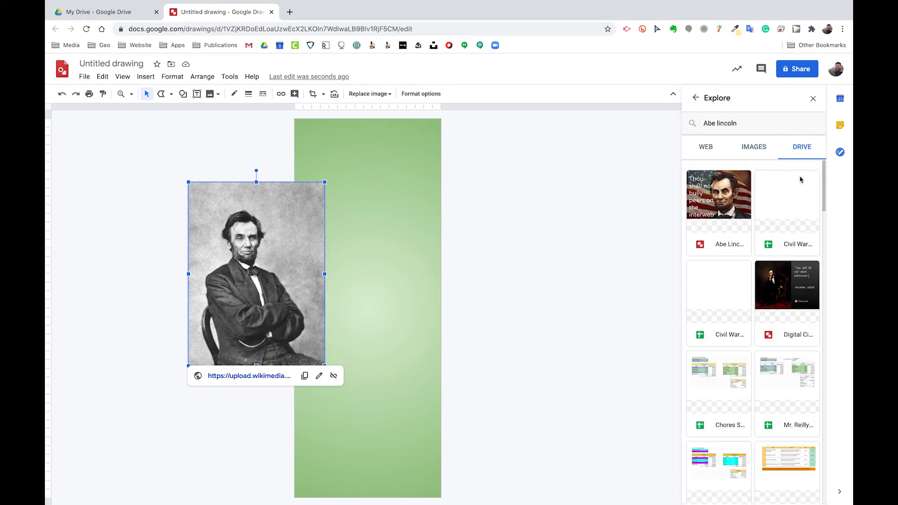
Step: Close Explore and run a Google Images search for 'abe lincoln'
click(813, 98)
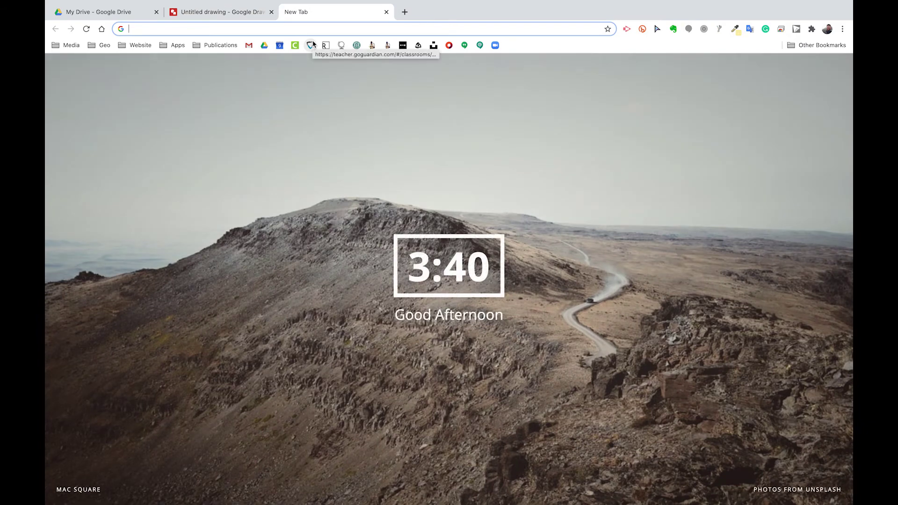
text(be lincoln)
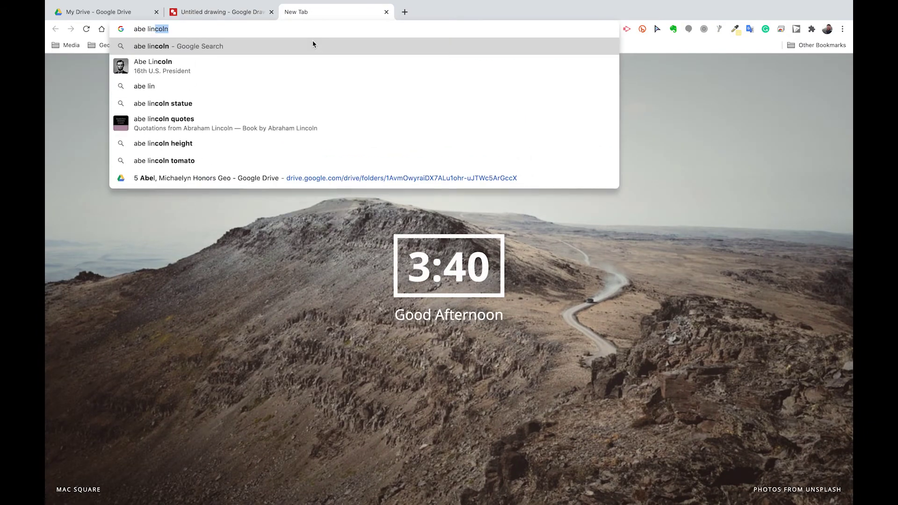
key(Return)
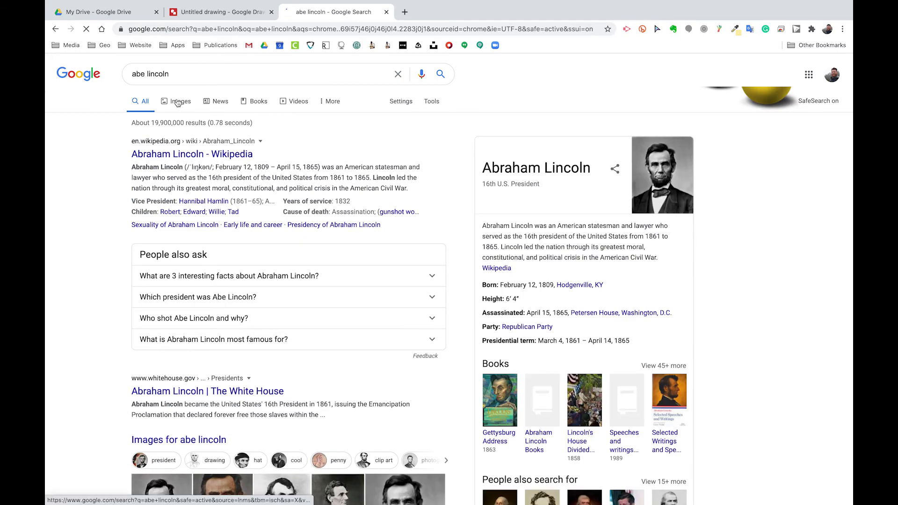
click(178, 103)
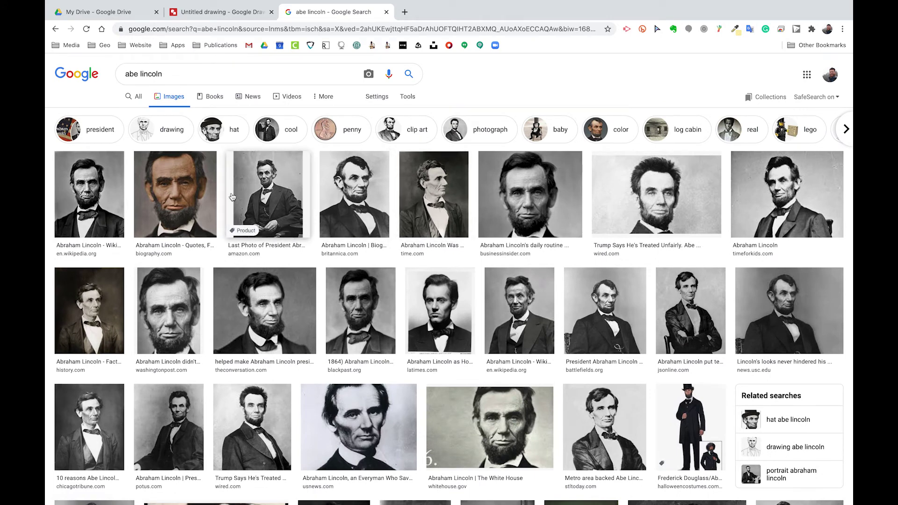
Step: Preview the colour Biography portrait and drag the Lincoln images into the drawing
mouse_move(175, 196)
mouse_down()
mouse_move(181, 140)
mouse_move(240, 27)
mouse_move(230, 13)
mouse_move(195, 195)
mouse_move(231, 77)
mouse_move(326, 6)
mouse_move(177, 212)
mouse_up()
click(177, 212)
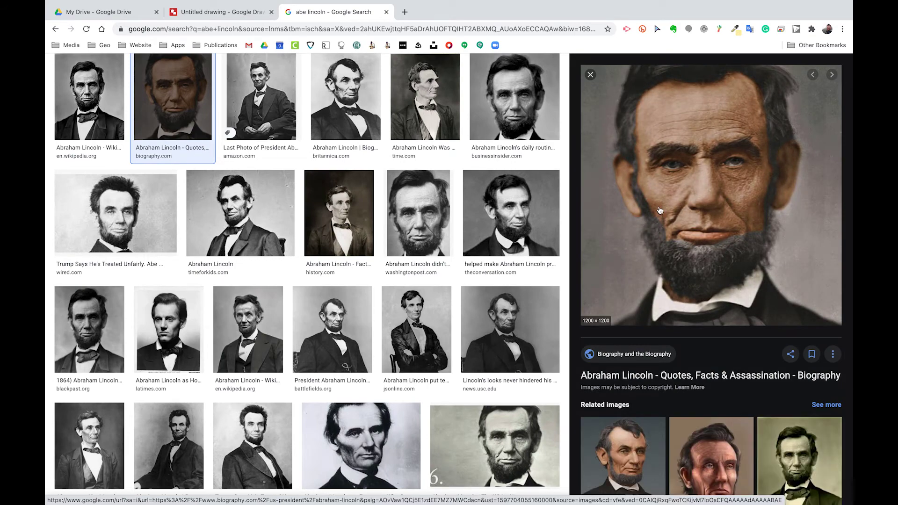
mouse_move(660, 210)
mouse_down()
mouse_move(412, 169)
mouse_move(225, 10)
mouse_move(327, 192)
mouse_move(457, 290)
mouse_move(470, 289)
mouse_up()
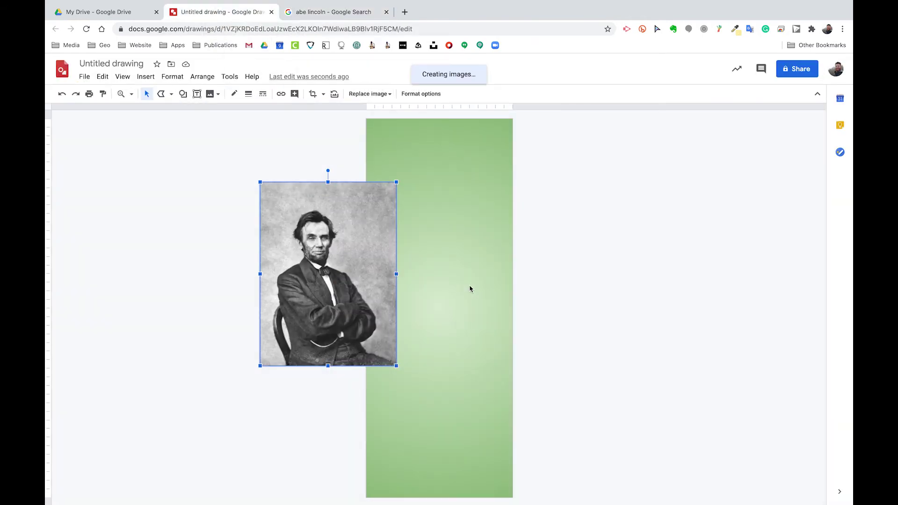
Step: Move the colour Lincoln portrait onto the green background
drag(544, 316, 561, 229)
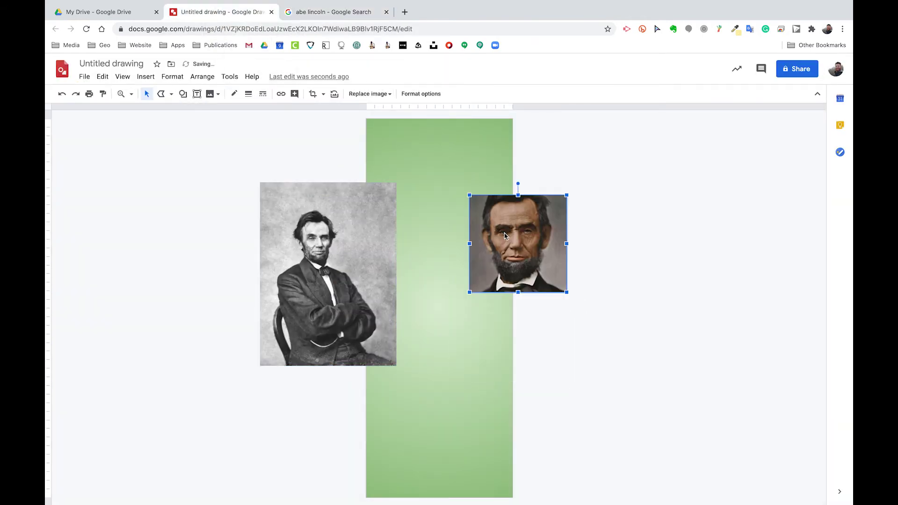
click(369, 281)
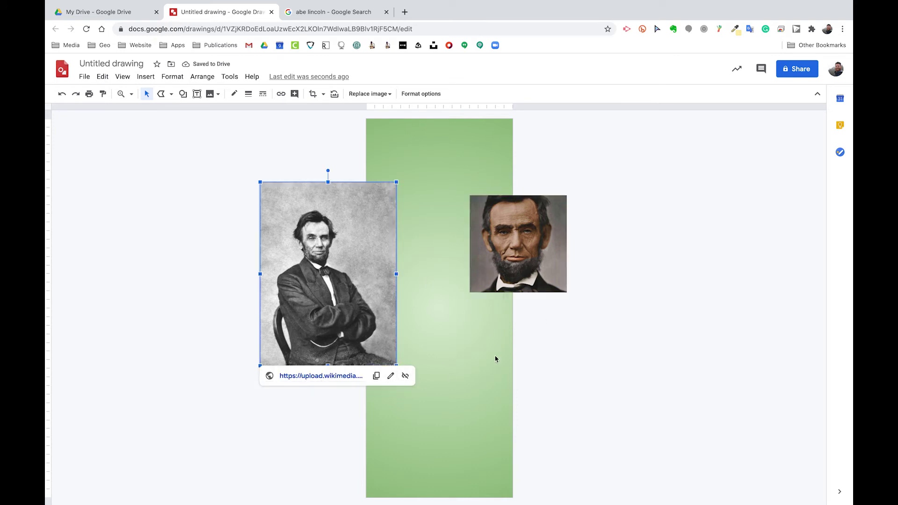
click(499, 265)
drag(518, 257, 460, 222)
Step: Give the portrait a drop shadow with adjusted angle, distance and a larger blur radius
click(427, 94)
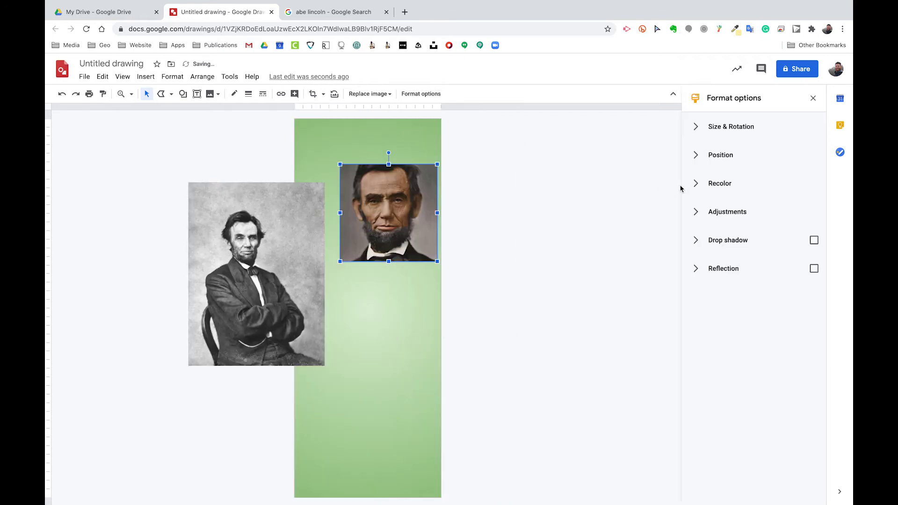
click(695, 131)
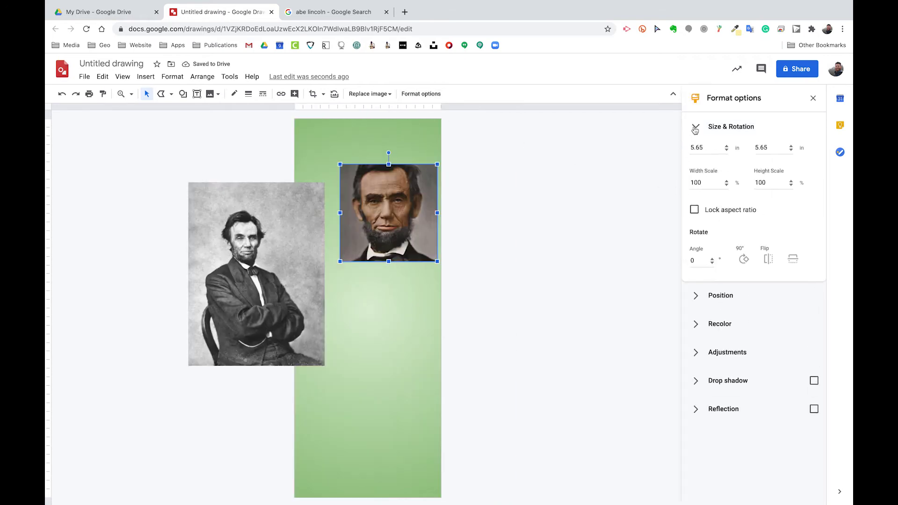
click(696, 130)
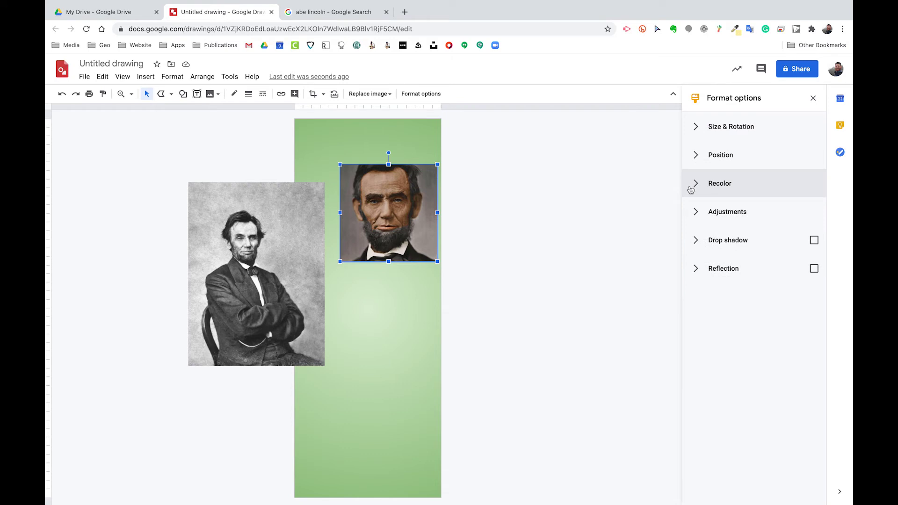
click(693, 239)
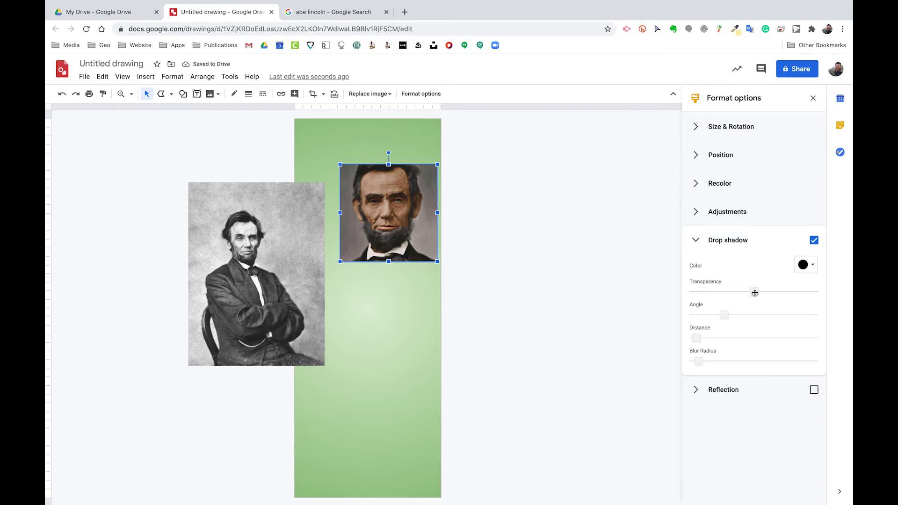
click(739, 316)
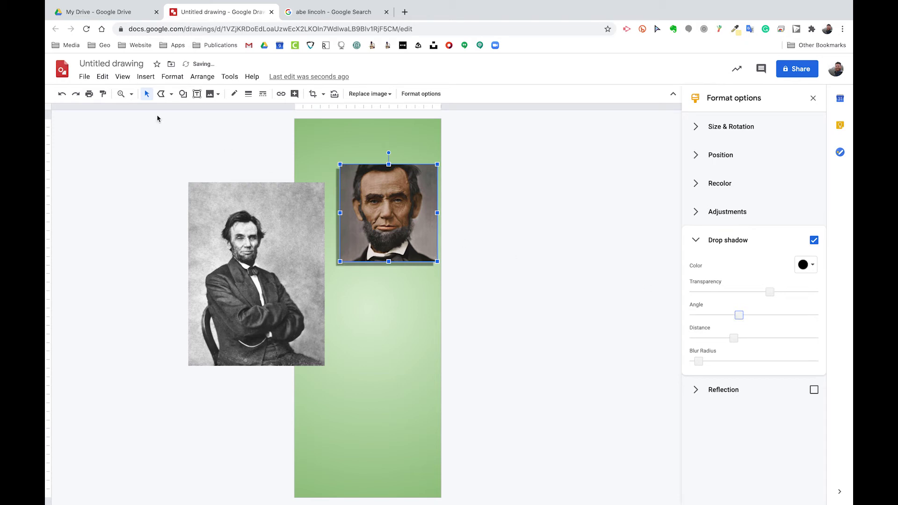
click(121, 94)
click(409, 237)
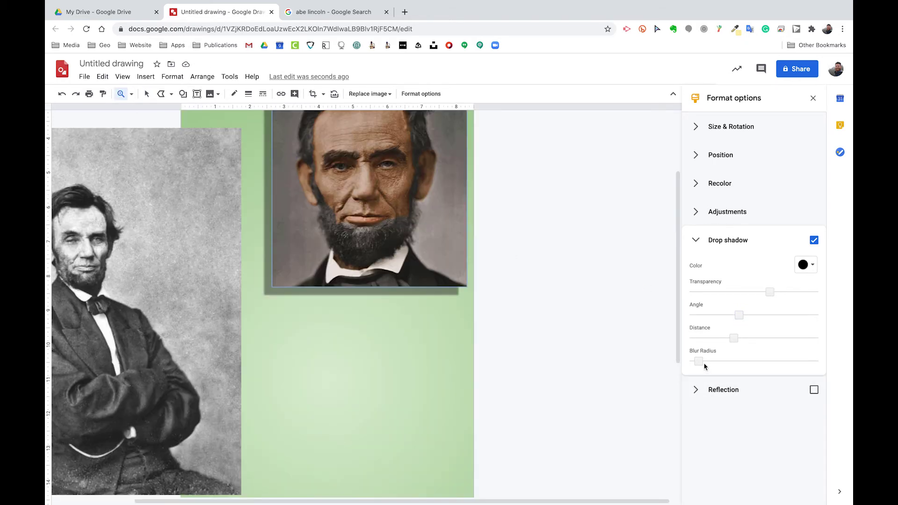
drag(699, 362, 746, 363)
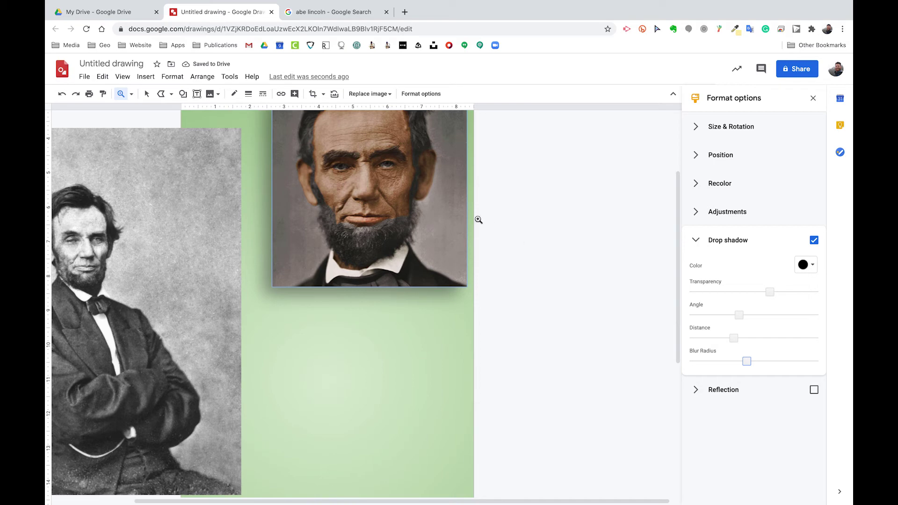
click(813, 97)
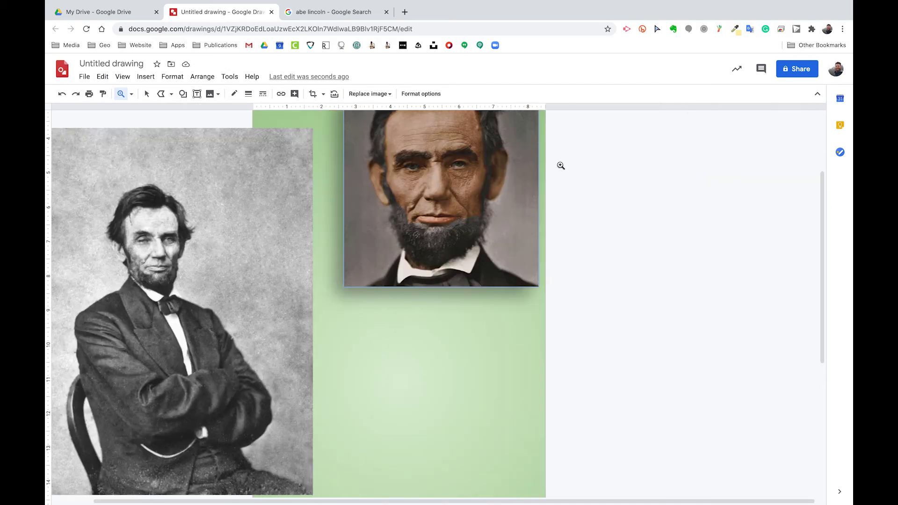
click(355, 14)
Step: Zoom to Fit, then box-select and delete both Lincoln images
click(258, 78)
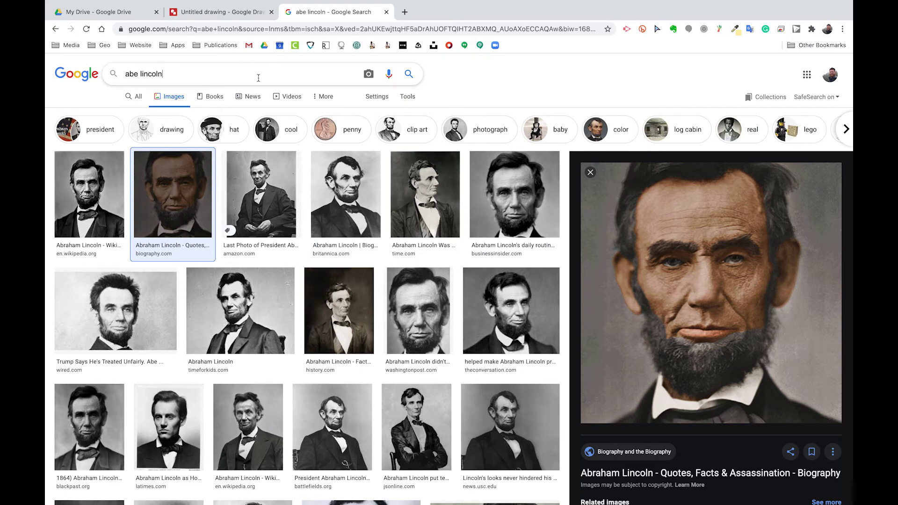
click(201, 12)
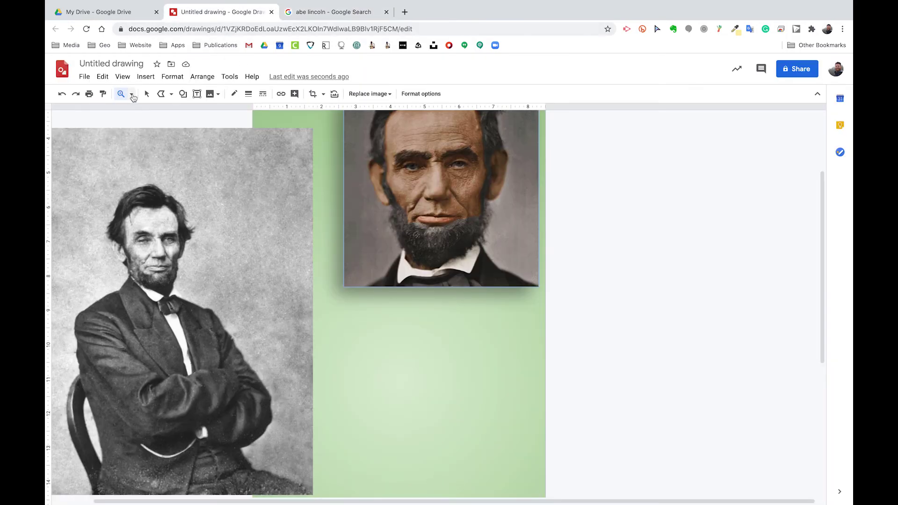
click(132, 94)
click(148, 112)
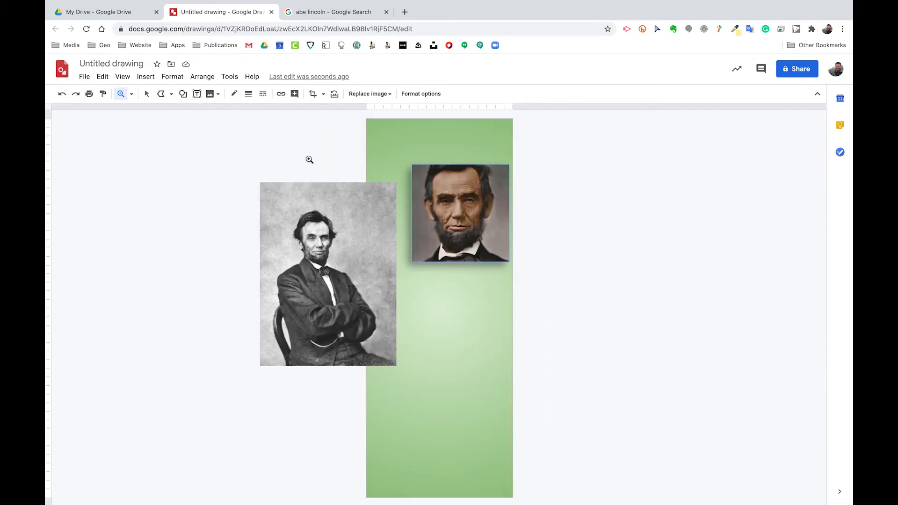
drag(307, 167, 470, 267)
key(Delete)
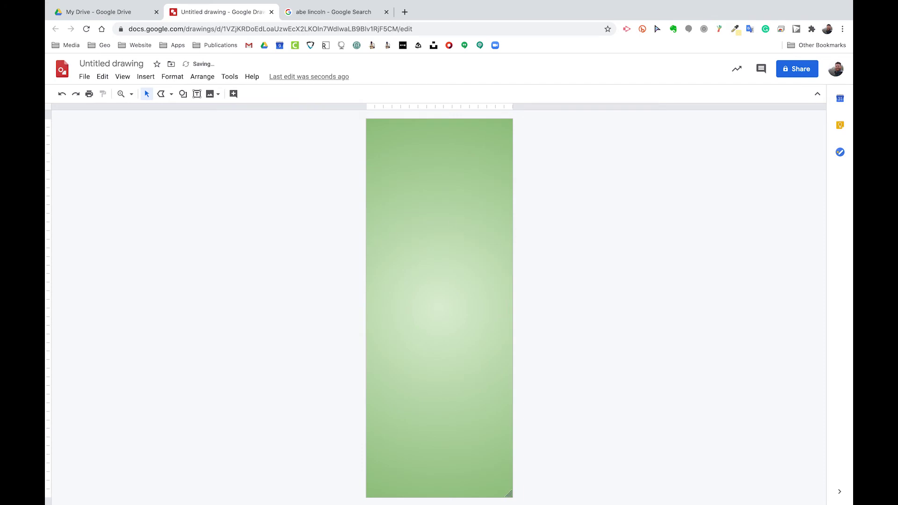
click(378, 14)
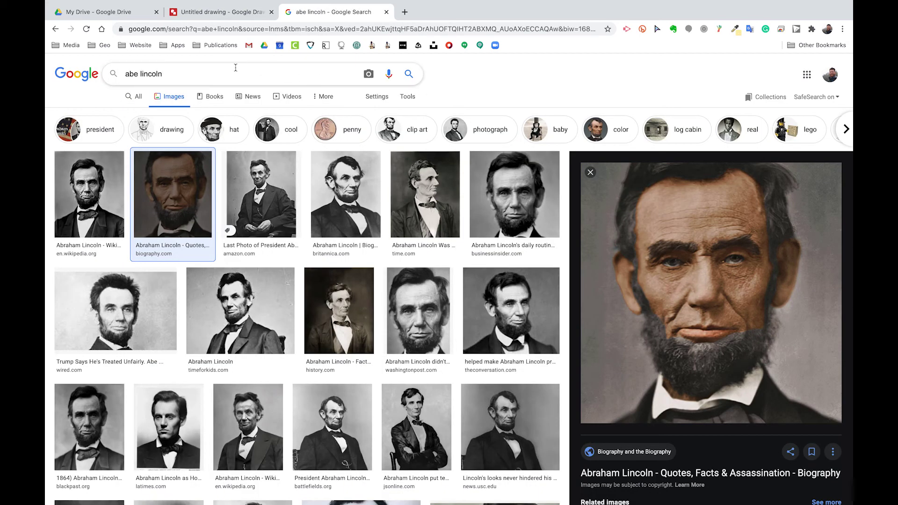
Step: Replace the query with 'gradient background' and preview the colourful Unsplash gradient image
key(BackSpace)
key(BackSpace)
key(BackSpace)
key(BackSpace)
key(BackSpace)
key(BackSpace)
key(BackSpace)
key(BackSpace)
key(BackSpace)
key(BackSpace)
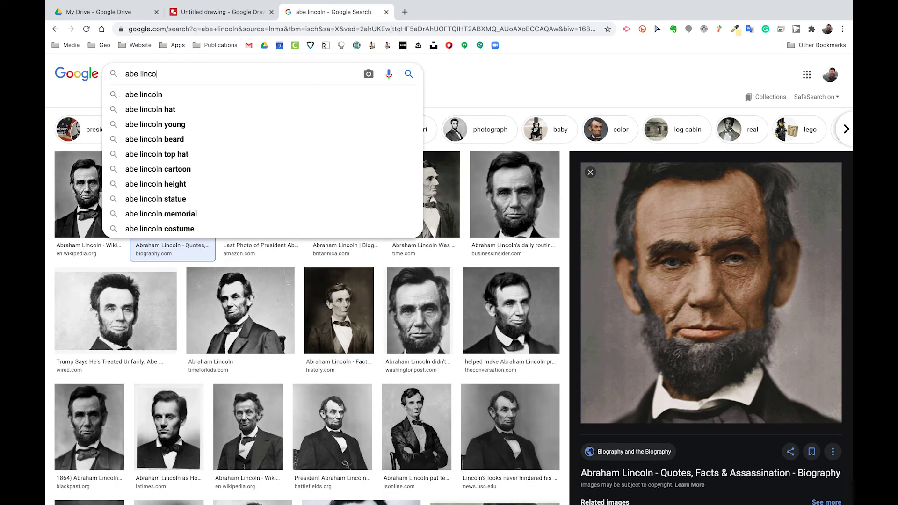
key(BackSpace)
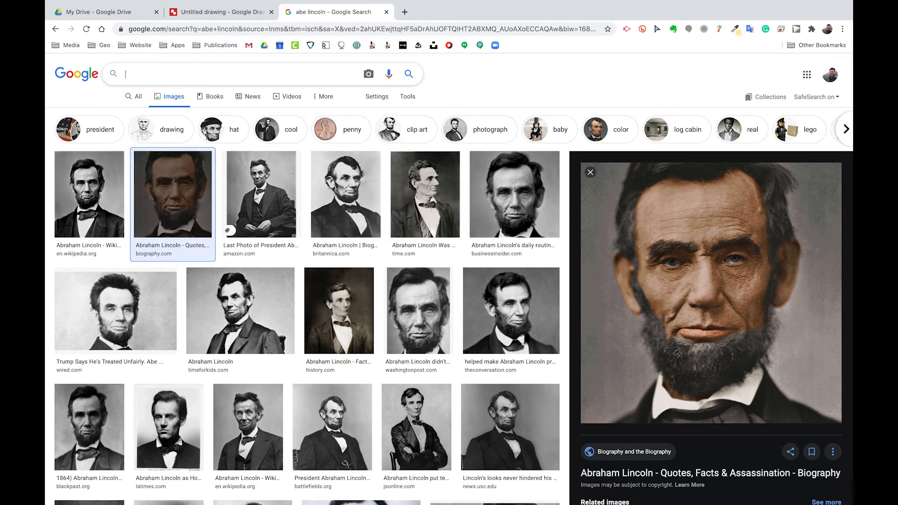
text(gradient b)
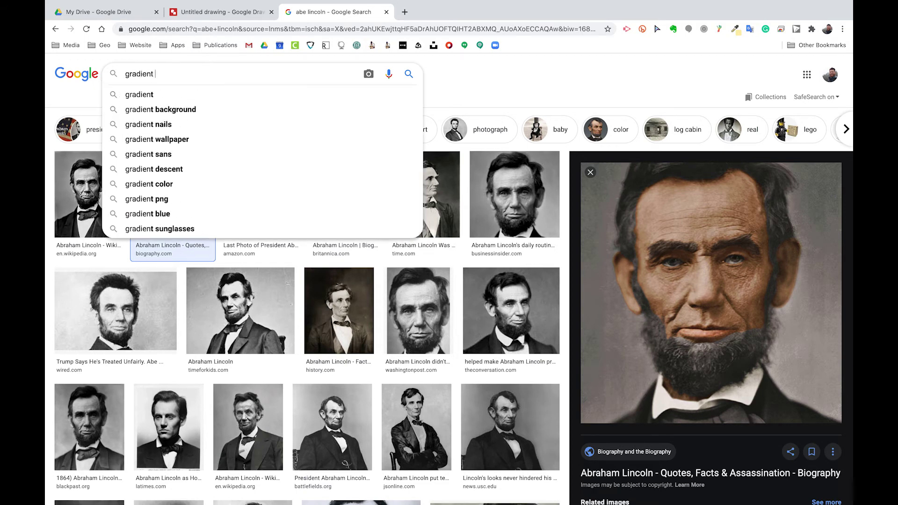
click(173, 95)
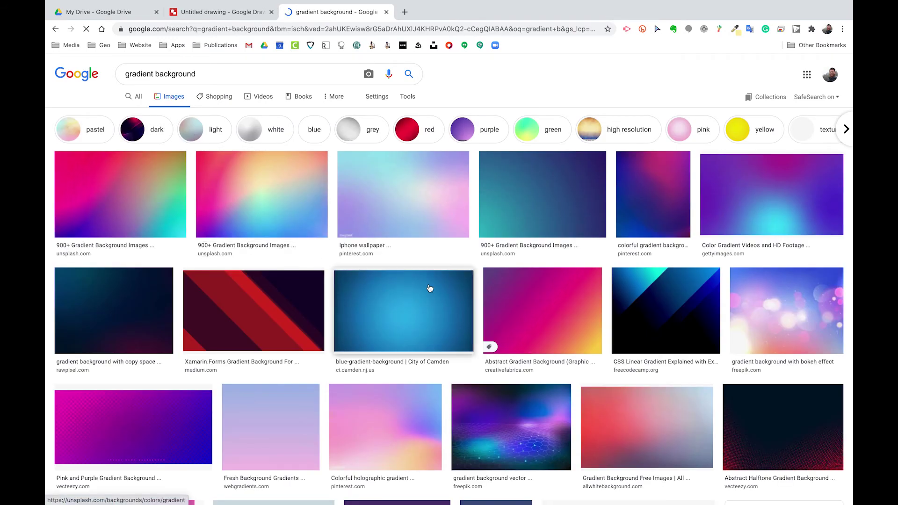
click(532, 318)
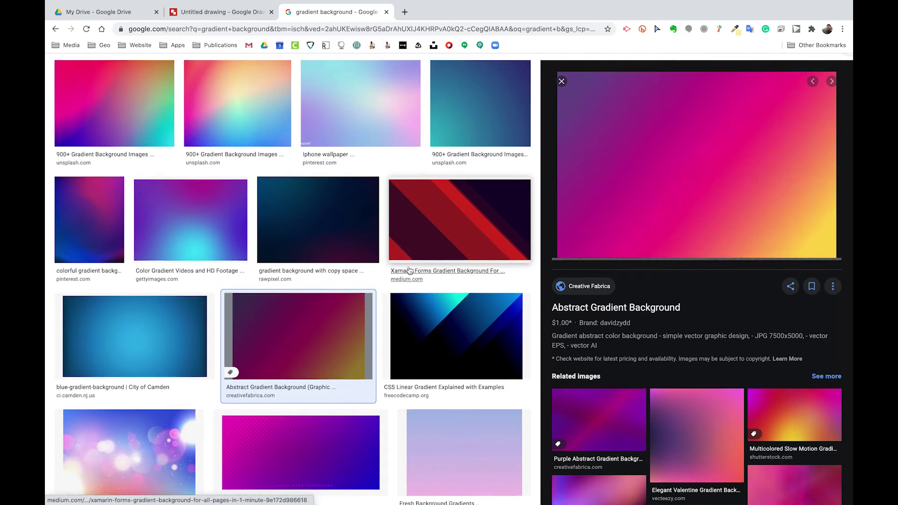
scroll(389, 262, up, 1)
click(227, 133)
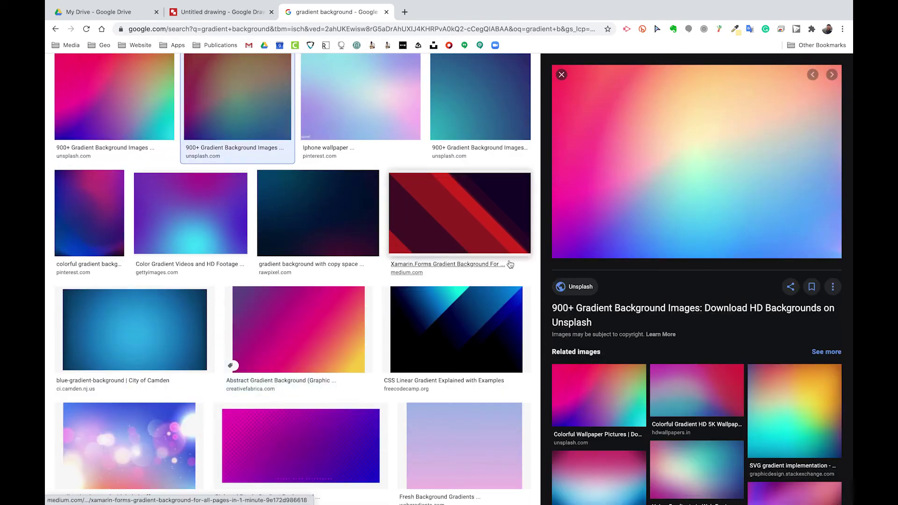
Step: Drag the Unsplash gradient into the drawing, enlarge it proportionally, and centre it over the page
mouse_move(682, 187)
mouse_down()
mouse_move(583, 204)
mouse_move(425, 197)
mouse_move(546, 241)
mouse_move(217, 37)
mouse_move(215, 16)
mouse_move(416, 280)
mouse_up()
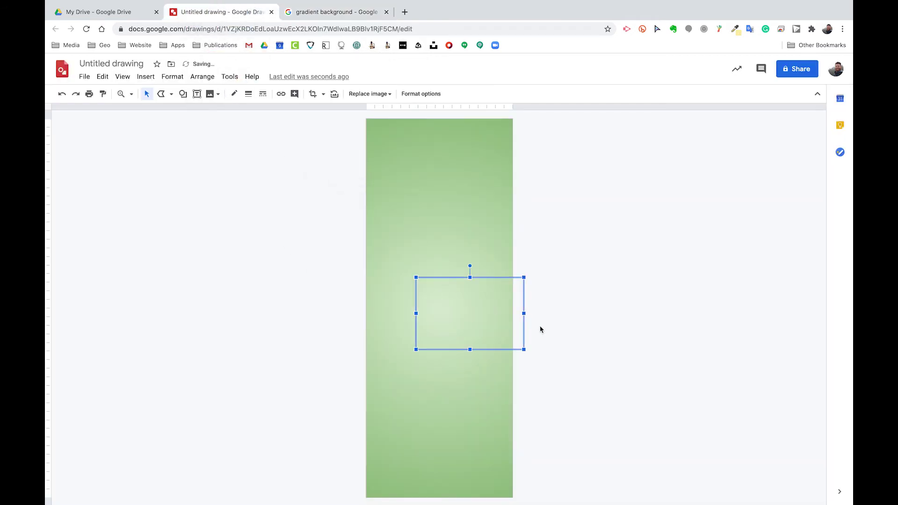
drag(456, 319, 406, 162)
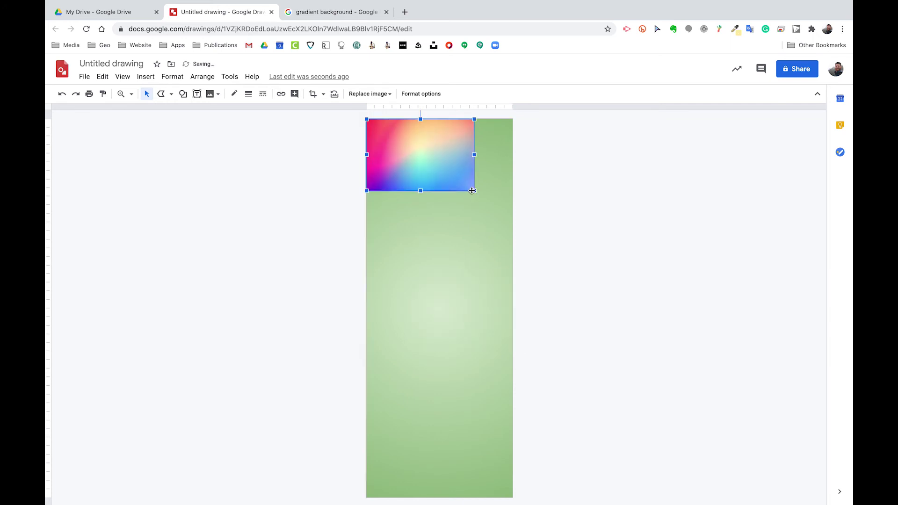
drag(475, 191, 506, 498)
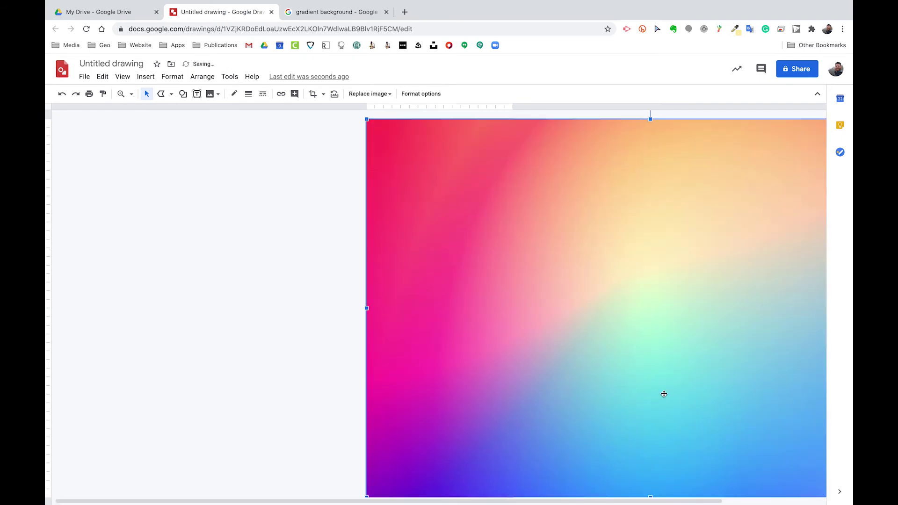
drag(664, 393, 512, 377)
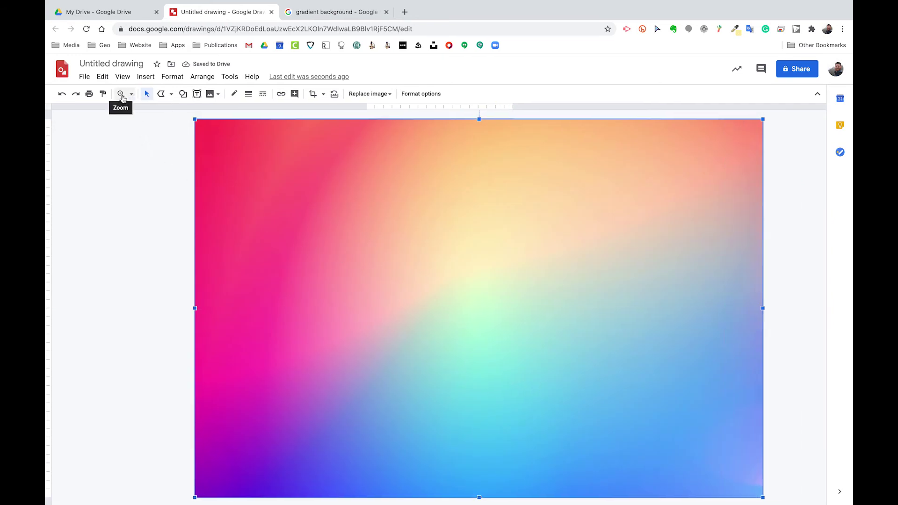
click(131, 97)
Step: Centre the gradient image, then crop both sides inward to a tall narrow strip
shift+click(363, 245)
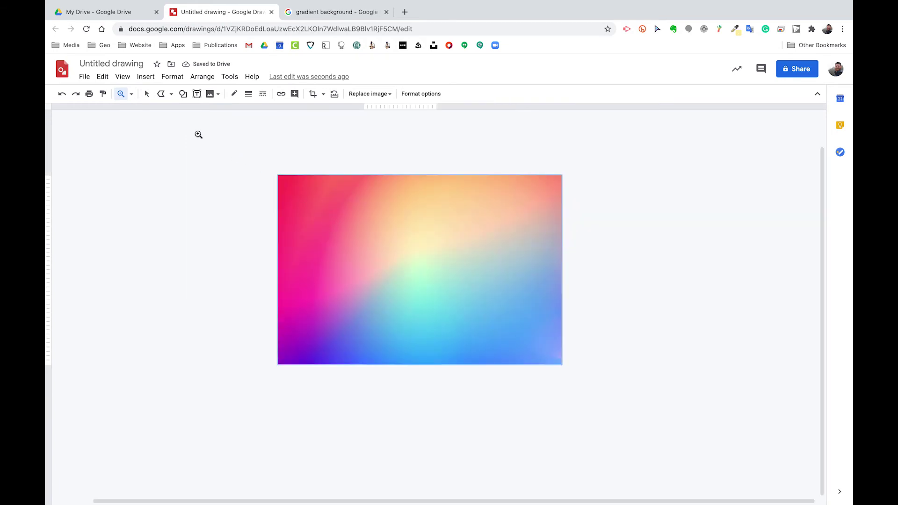
click(146, 93)
mouse_move(469, 284)
mouse_down()
mouse_move(386, 299)
mouse_move(462, 287)
mouse_up()
double_click(451, 286)
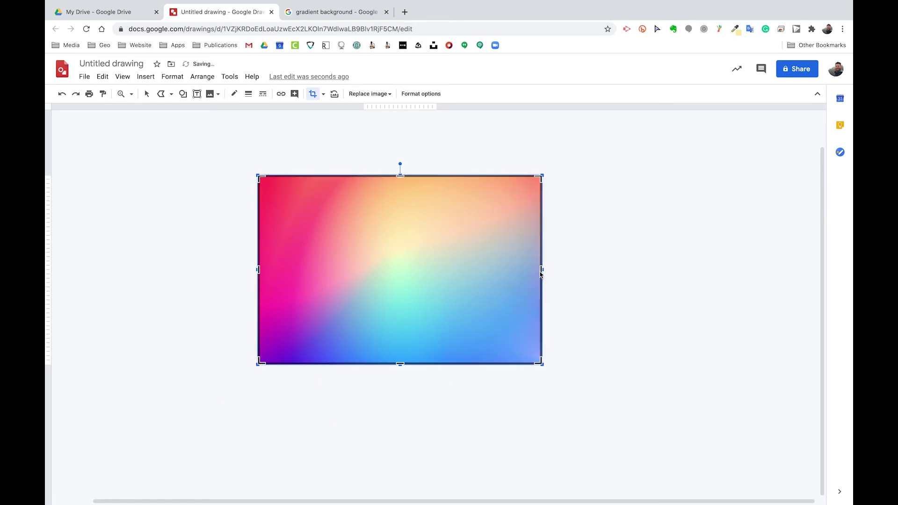
drag(540, 275, 436, 270)
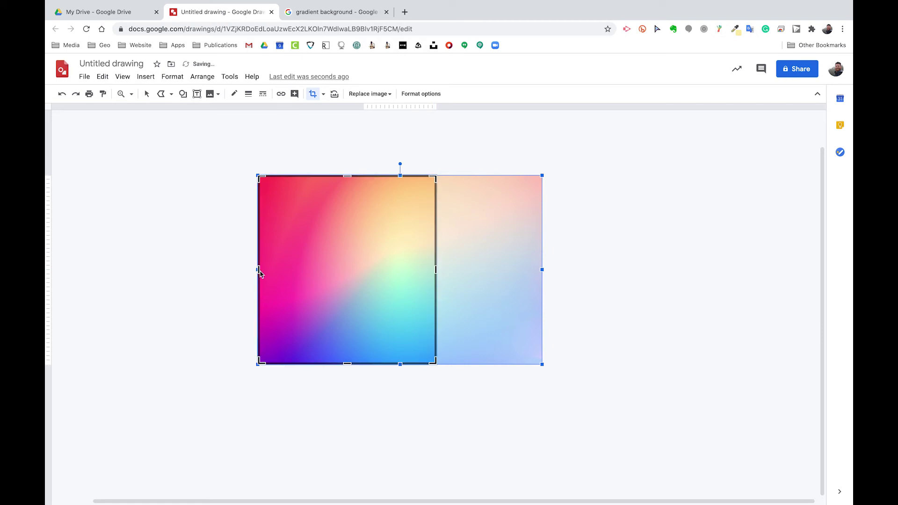
drag(259, 271, 364, 274)
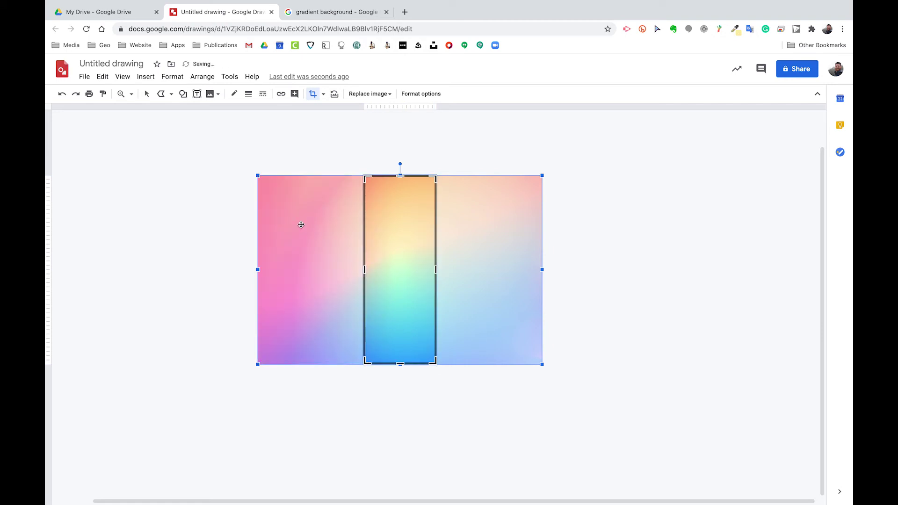
click(146, 94)
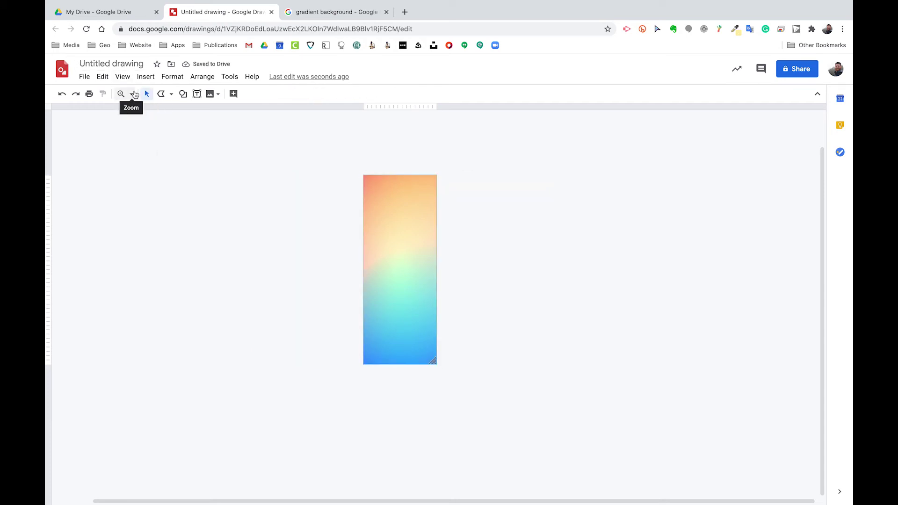
click(125, 94)
Step: Set the zoom to Fit so the whole tall gradient page is visible
click(150, 114)
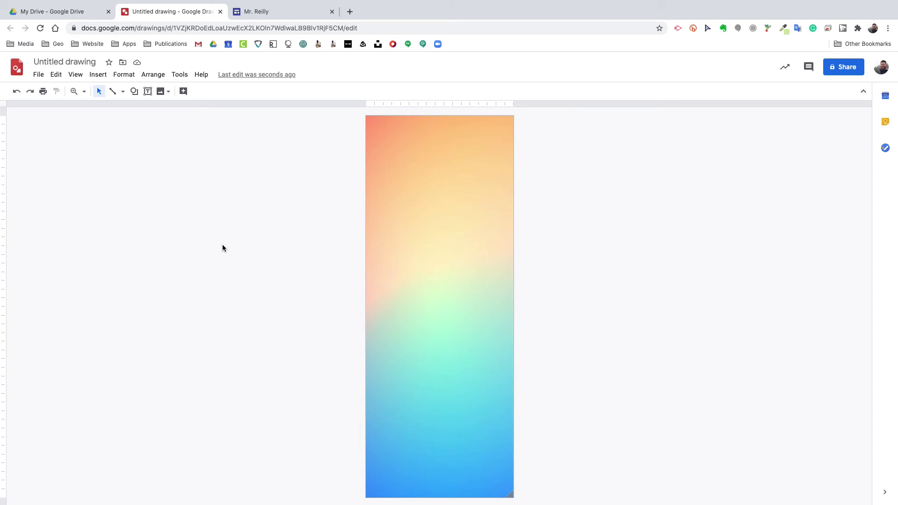
Step: Draw a smiley face, adjust its mouth curve, move it top-left and fill it yellow
click(134, 93)
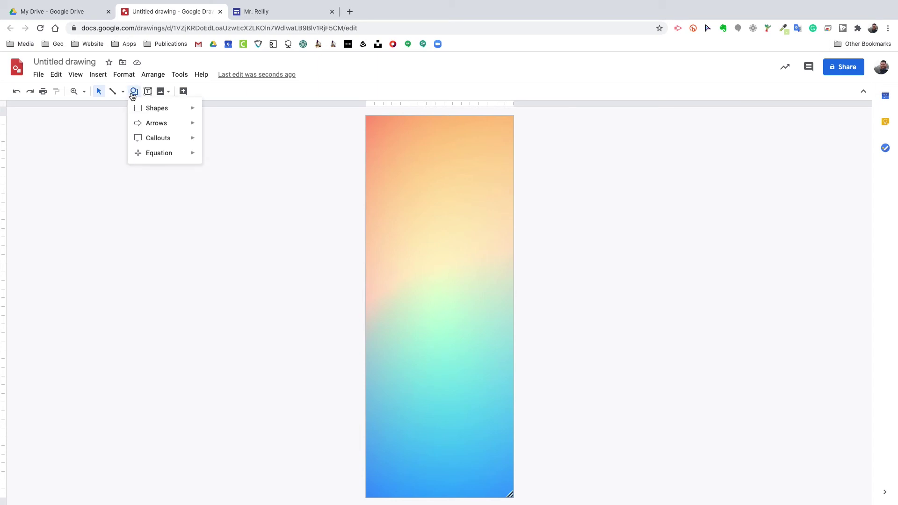
mouse_move(155, 112)
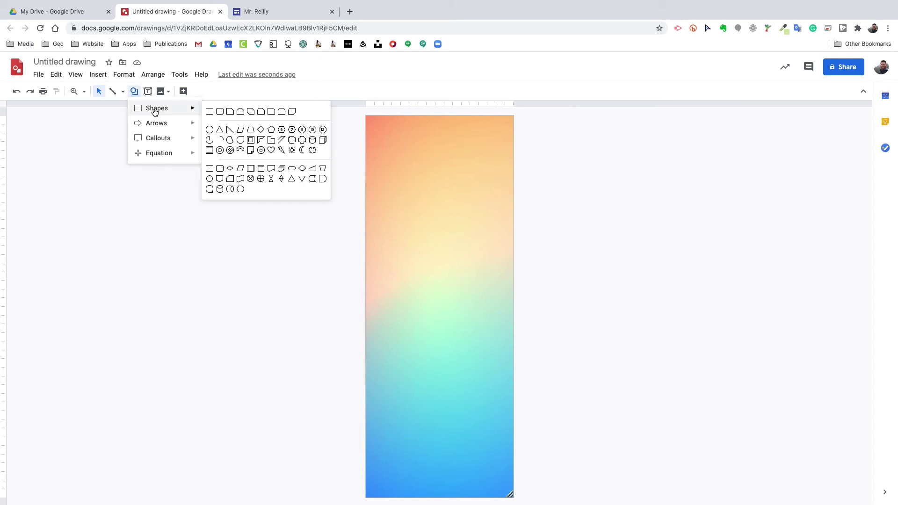
click(261, 150)
mouse_move(364, 238)
mouse_down()
mouse_move(409, 282)
mouse_move(428, 201)
mouse_up()
ctrl+scroll(428, 202, up, 5)
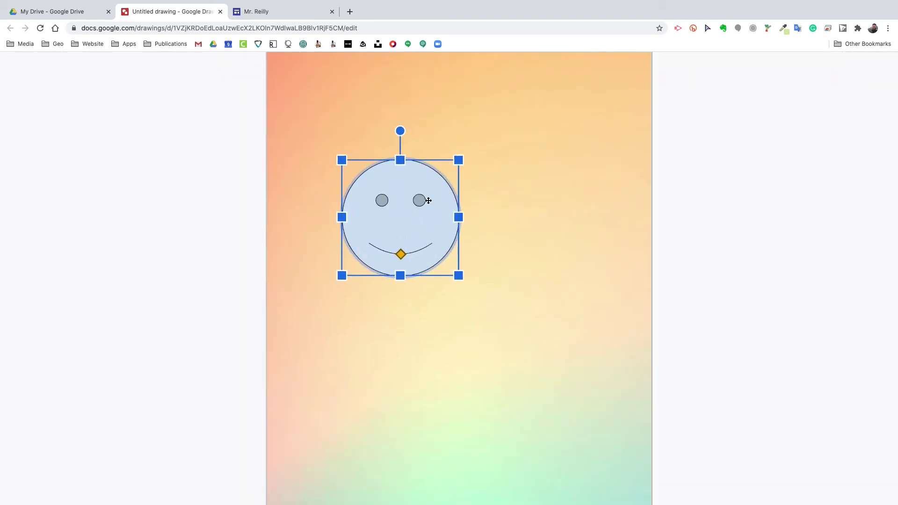
mouse_move(401, 254)
mouse_down()
mouse_move(403, 223)
mouse_move(405, 265)
mouse_up()
ctrl+scroll(404, 265, down, 5)
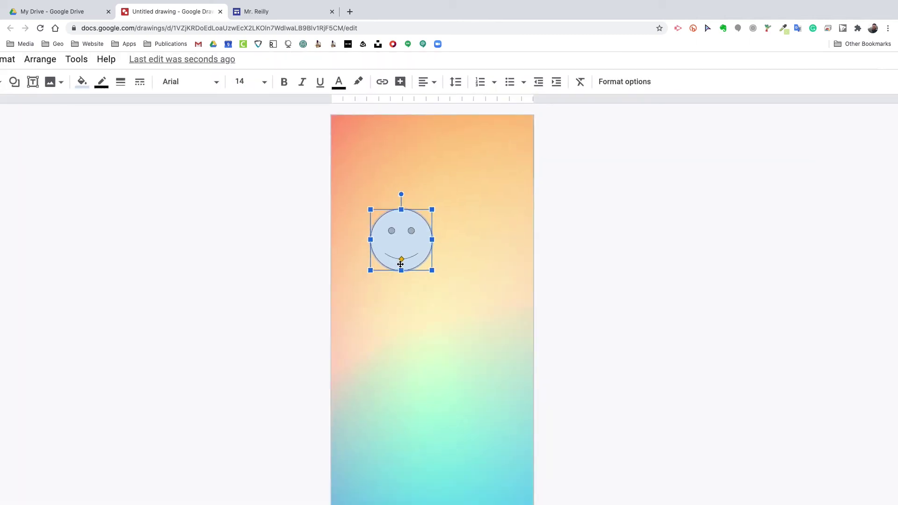
drag(414, 240, 386, 177)
ctrl+scroll(189, 128, down, 3)
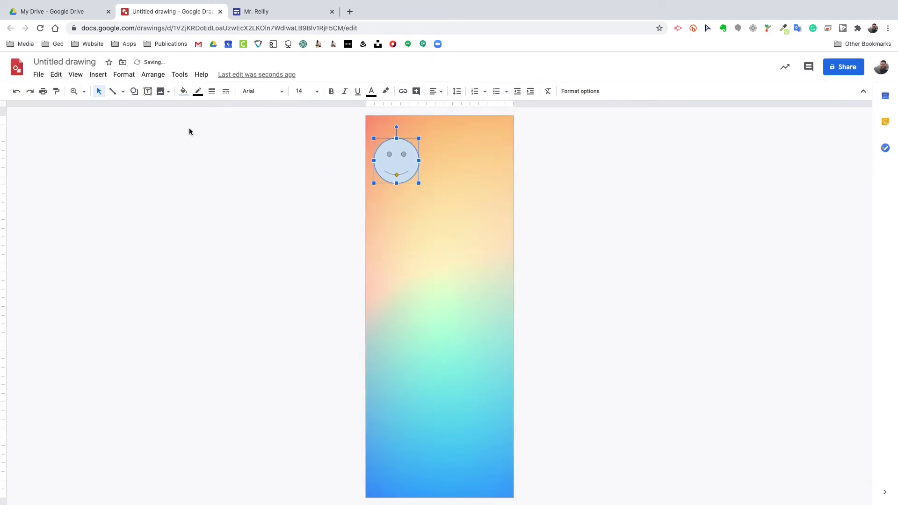
click(184, 91)
click(219, 153)
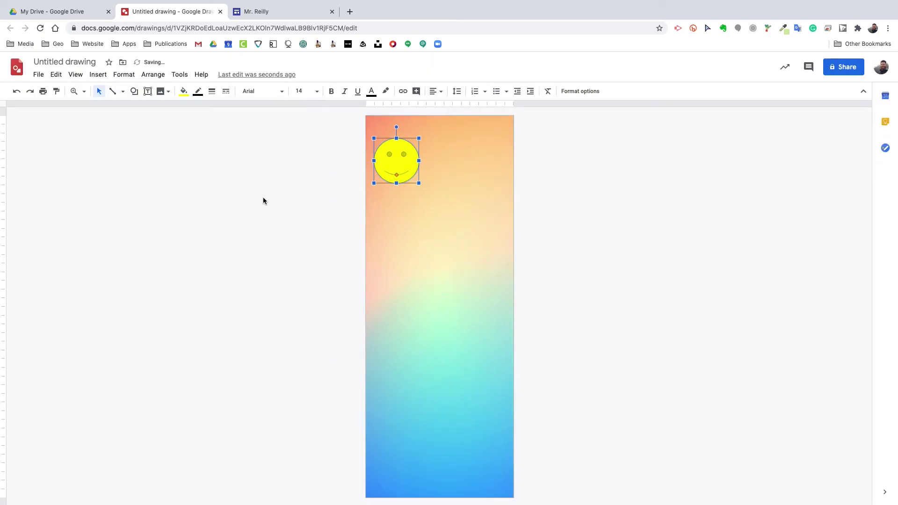
click(98, 75)
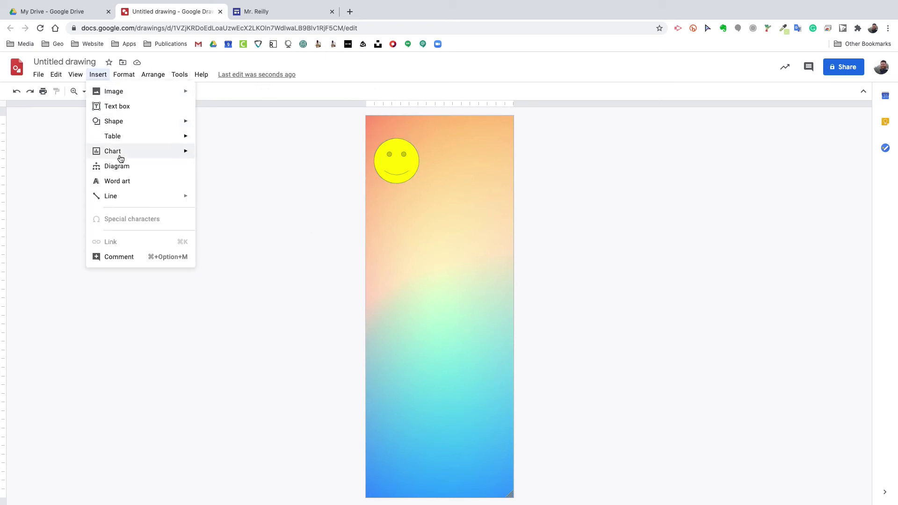
Step: Add 'hello' word art and link it to google.com
click(121, 183)
text(hello)
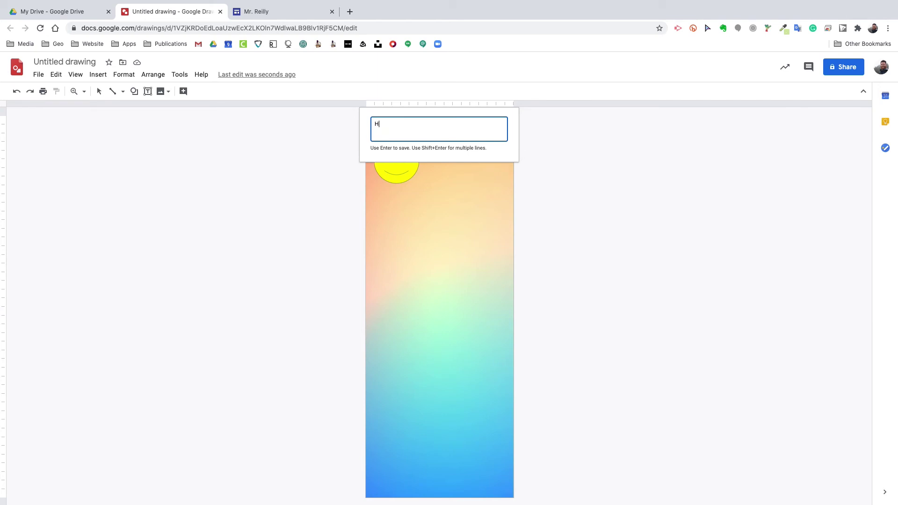
key(Return)
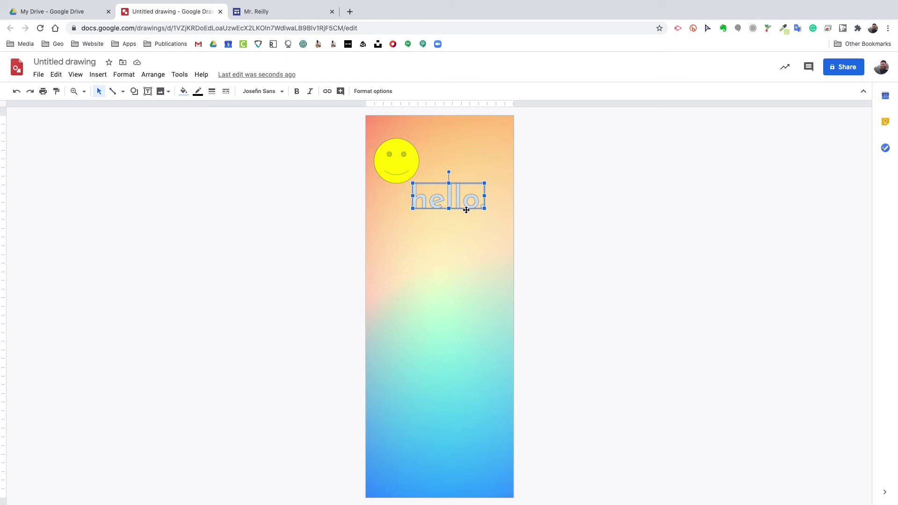
key(super+k)
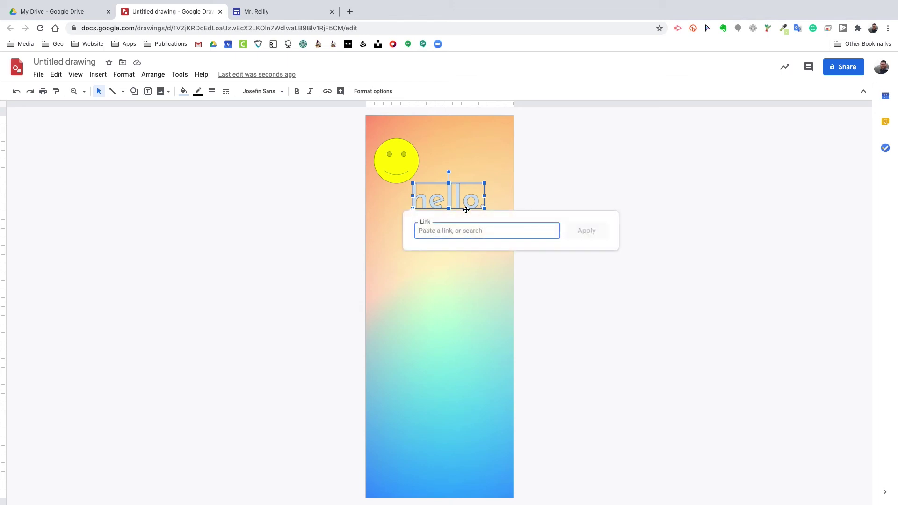
text(googl)
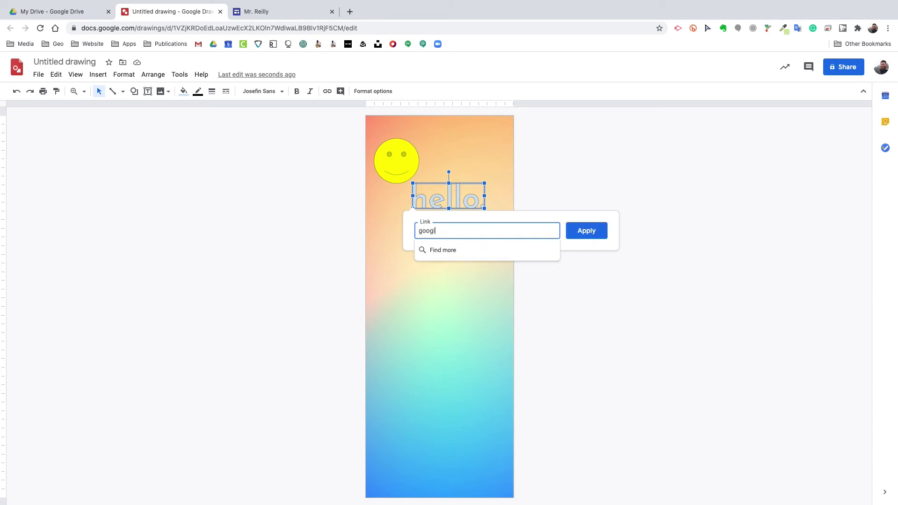
text(e.com)
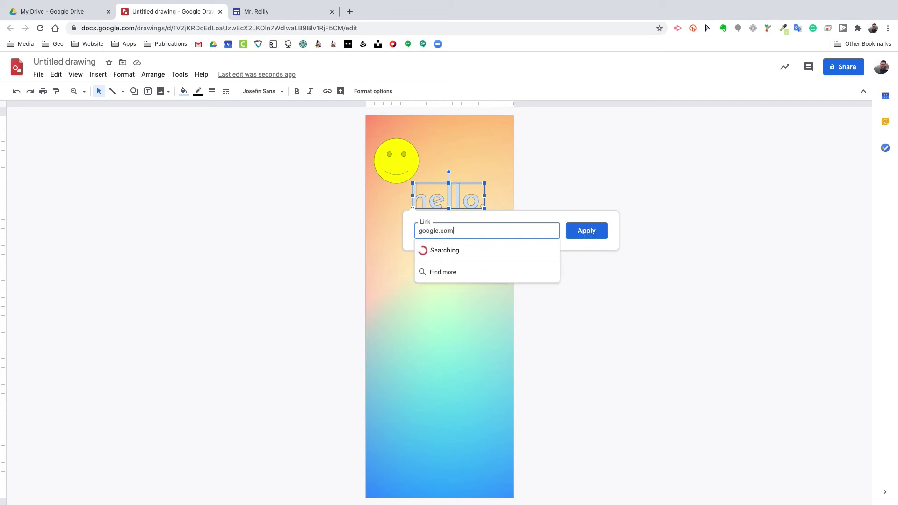
click(593, 230)
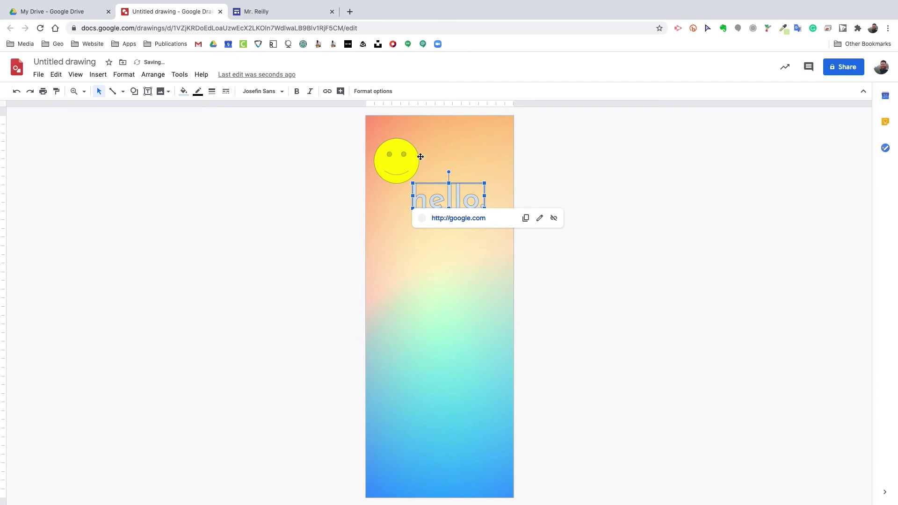
Step: Link the smiley face to google.com as well
click(404, 161)
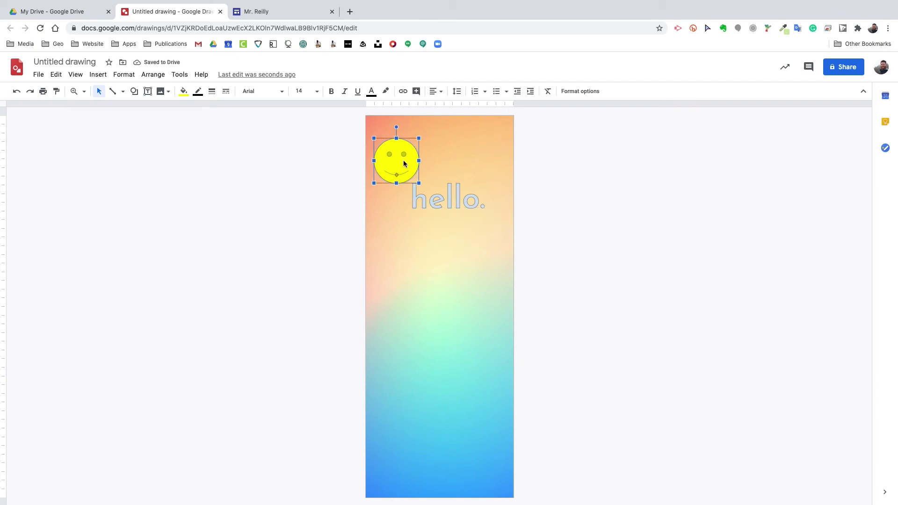
key(ctrl+k)
text(google)
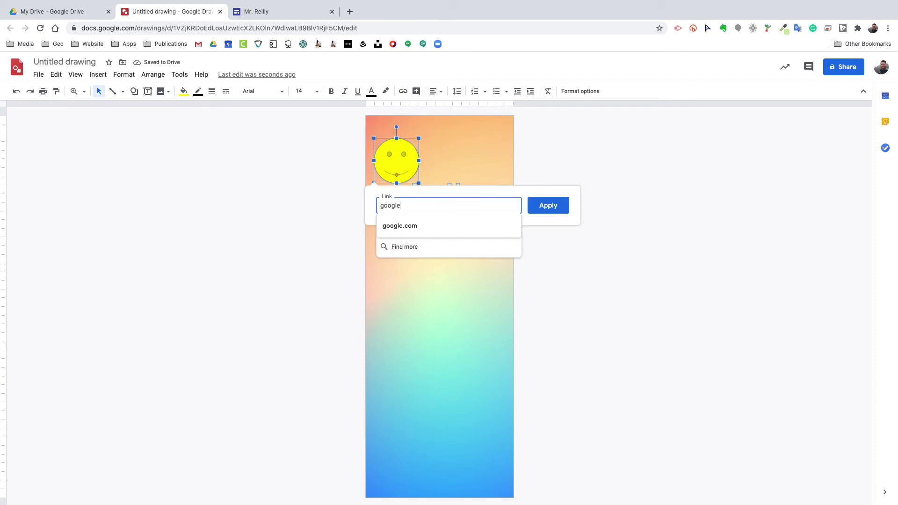
text(.com)
key(Return)
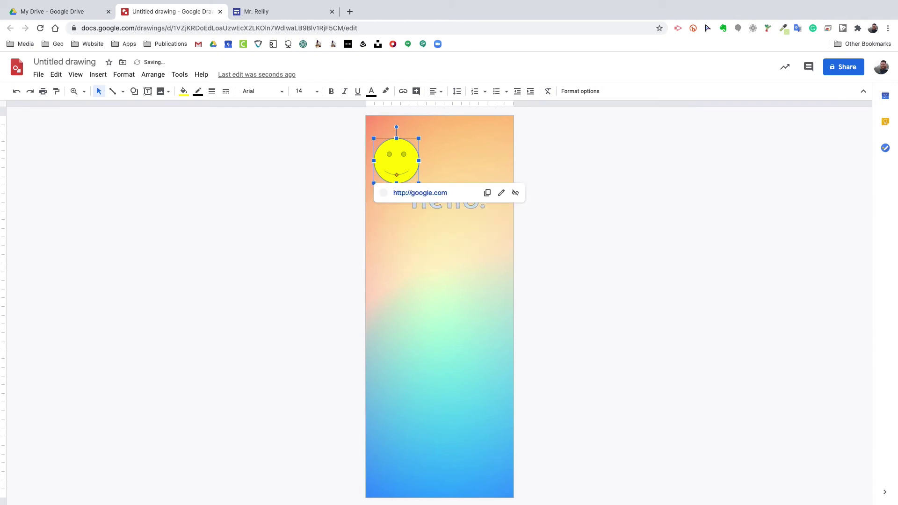
click(426, 256)
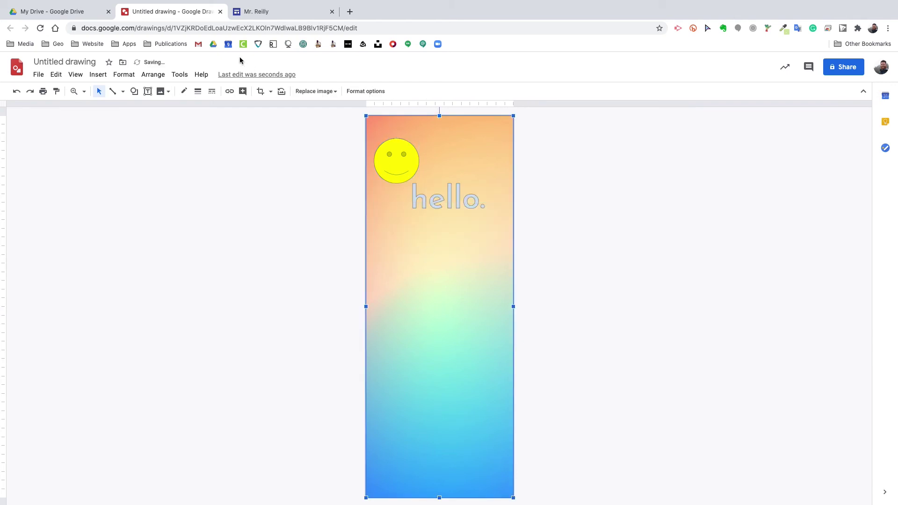
Step: Draw a text box below the word art and paste 'Why, hello there.' into it
click(147, 92)
drag(383, 235, 498, 260)
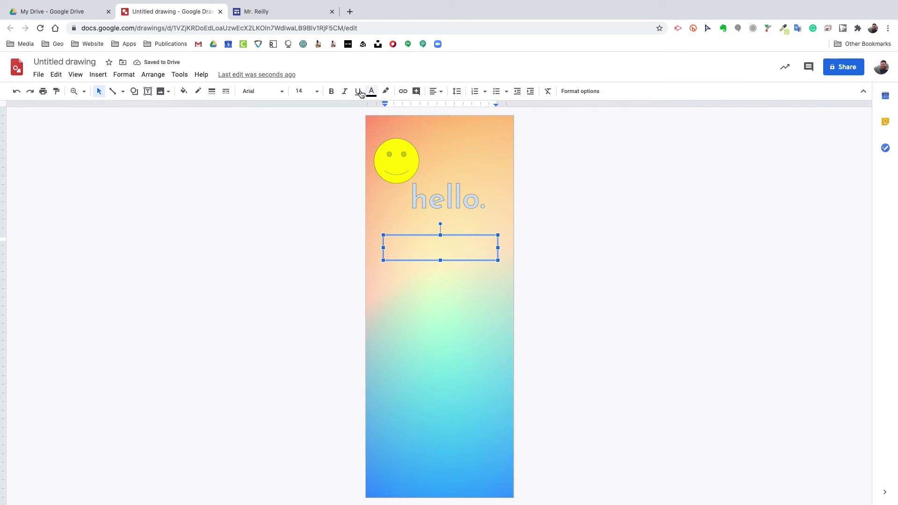
click(74, 91)
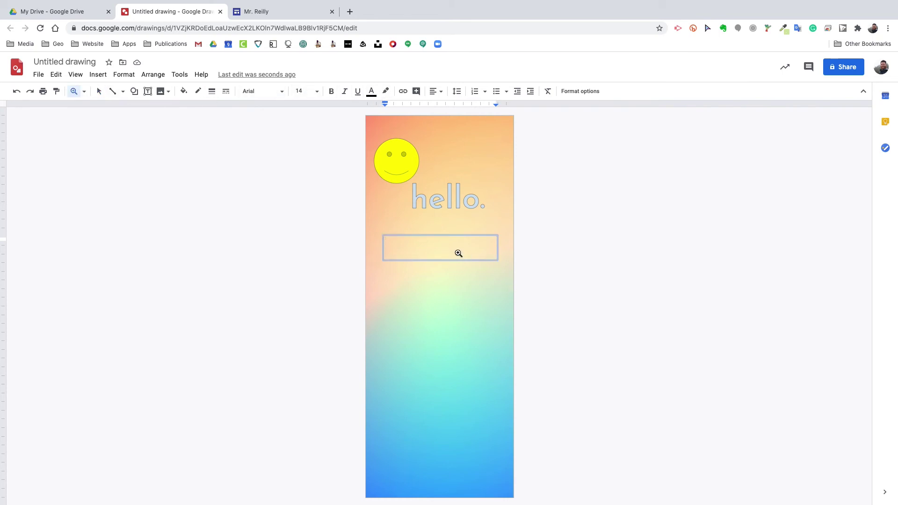
click(436, 253)
text(Why, hello there.)
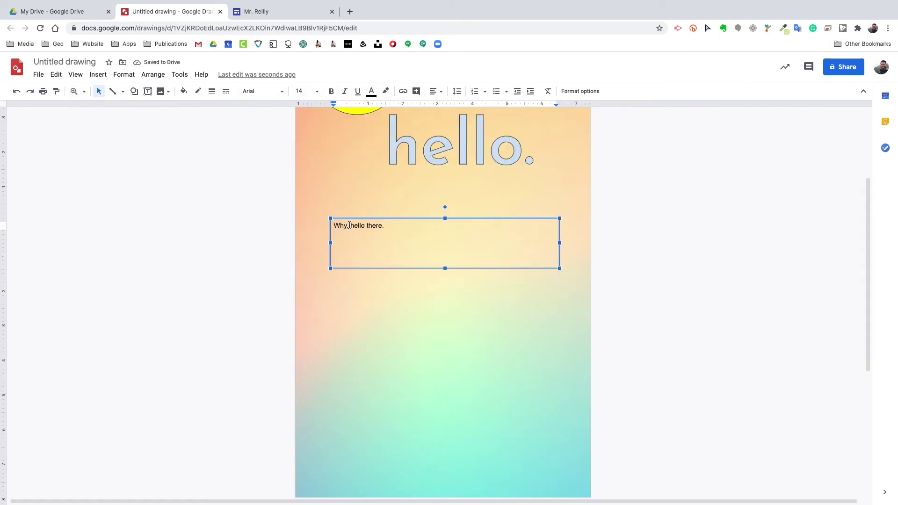
Step: Turn the word 'hello' in the sentence into a link to goog.ele
double_click(360, 225)
key(super+k)
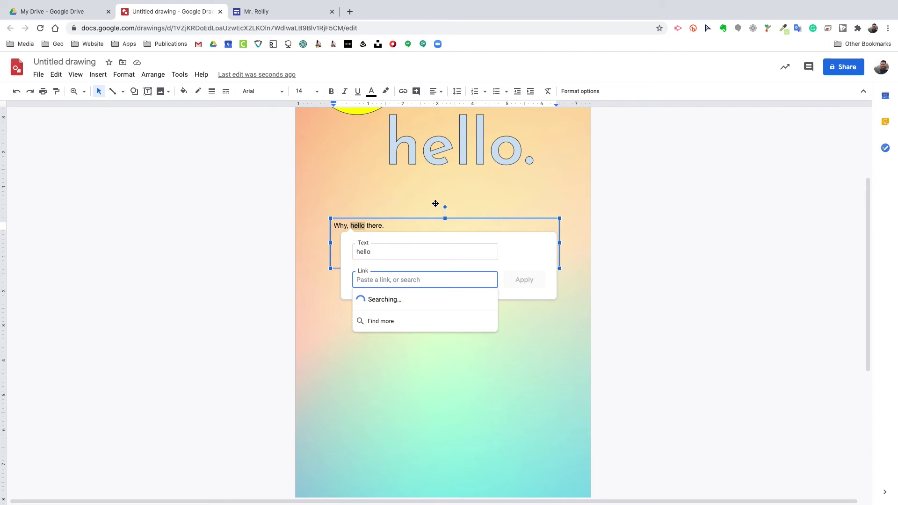
text(goog.)
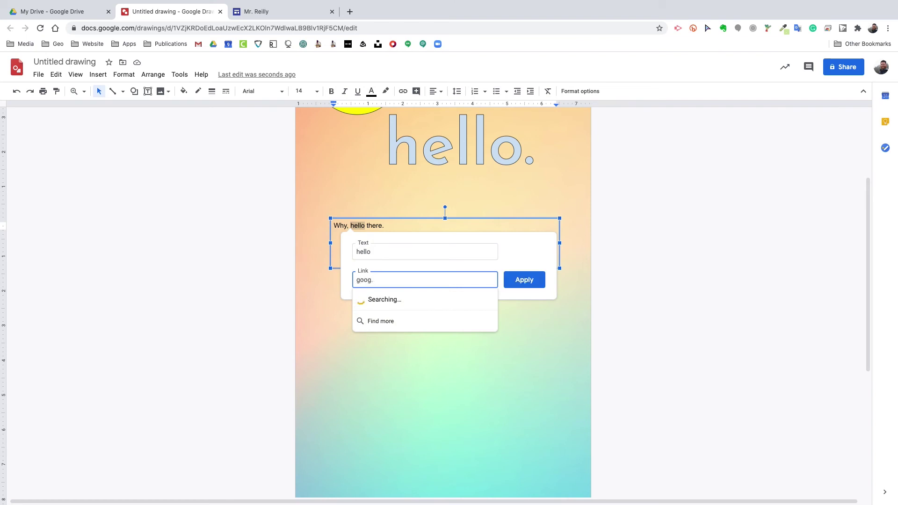
text(ele)
key(Return)
key(super+alt+minus)
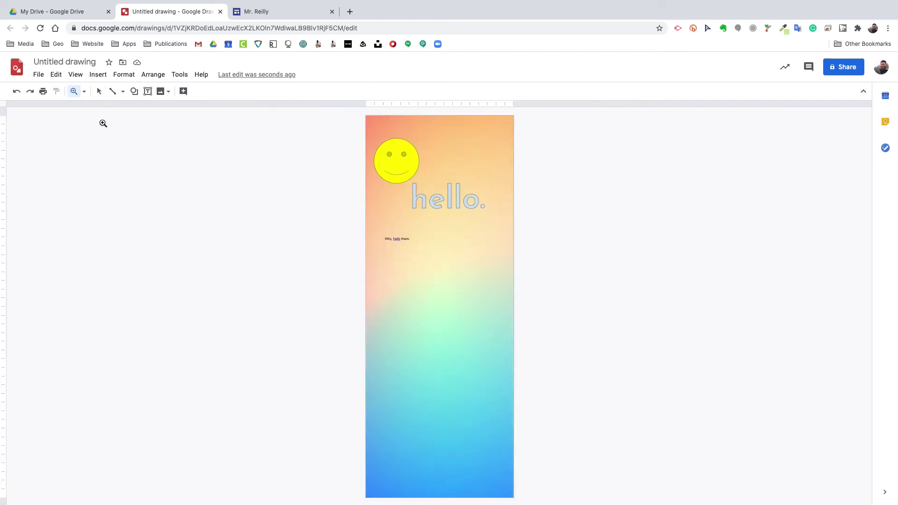
click(99, 92)
click(403, 172)
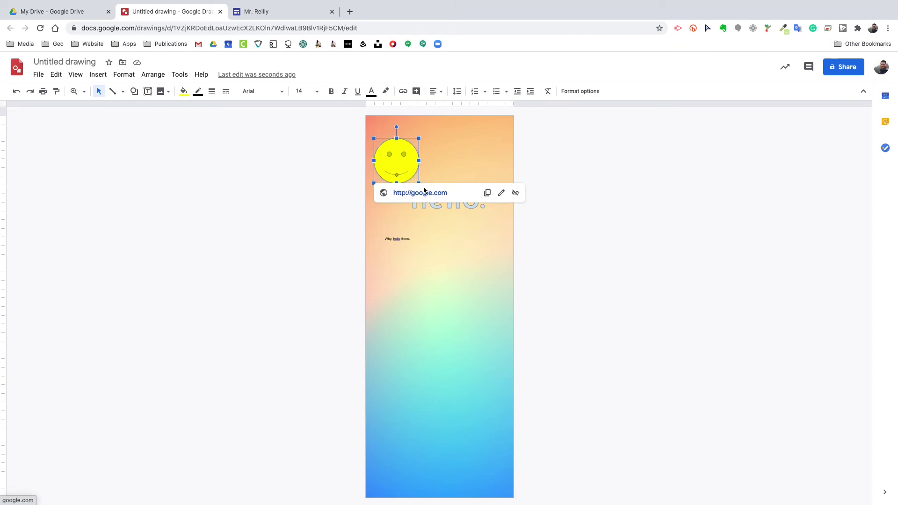
click(445, 209)
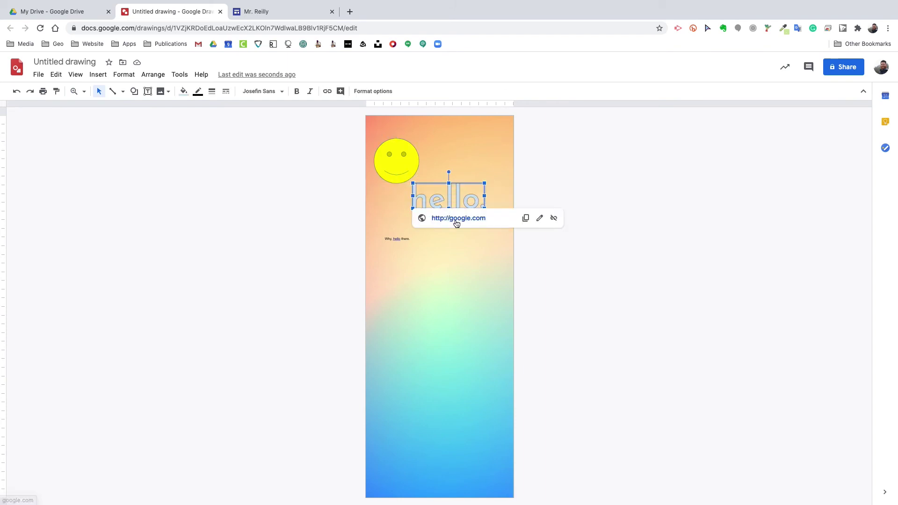
click(400, 239)
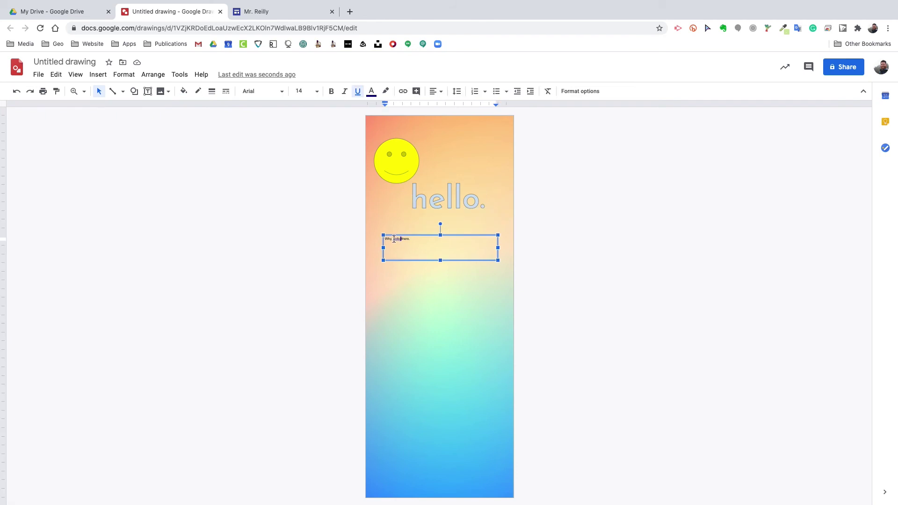
click(611, 263)
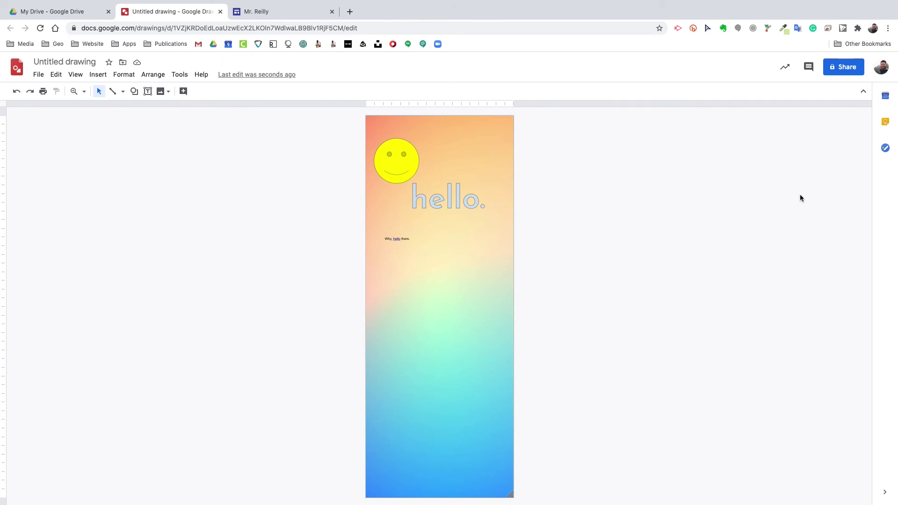
Step: Name the drawing 'Sample' while starting to share it
click(845, 67)
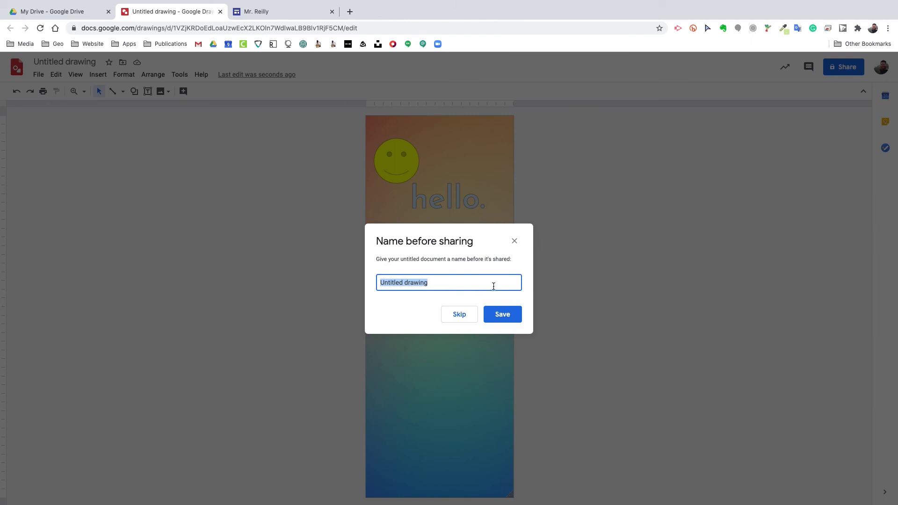
text(Sample)
click(508, 314)
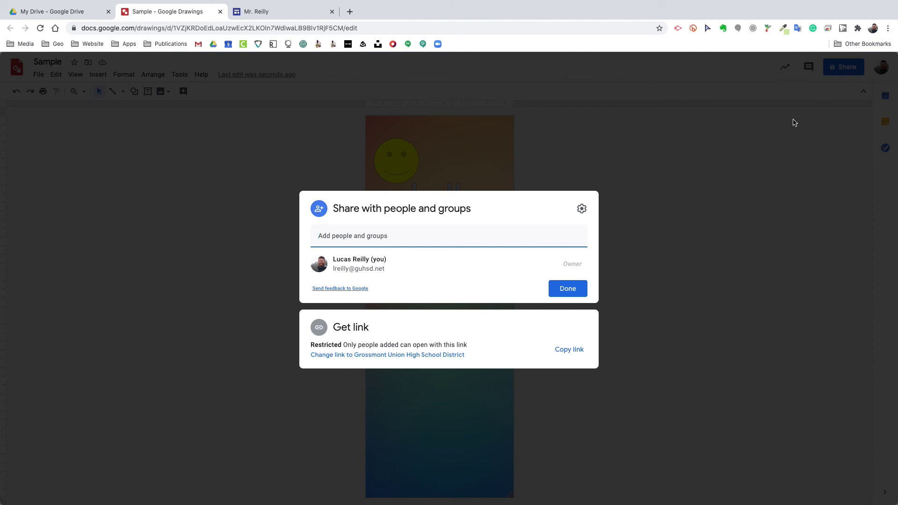
Step: Set general link access to 'Anyone with the link' as Viewer
click(380, 355)
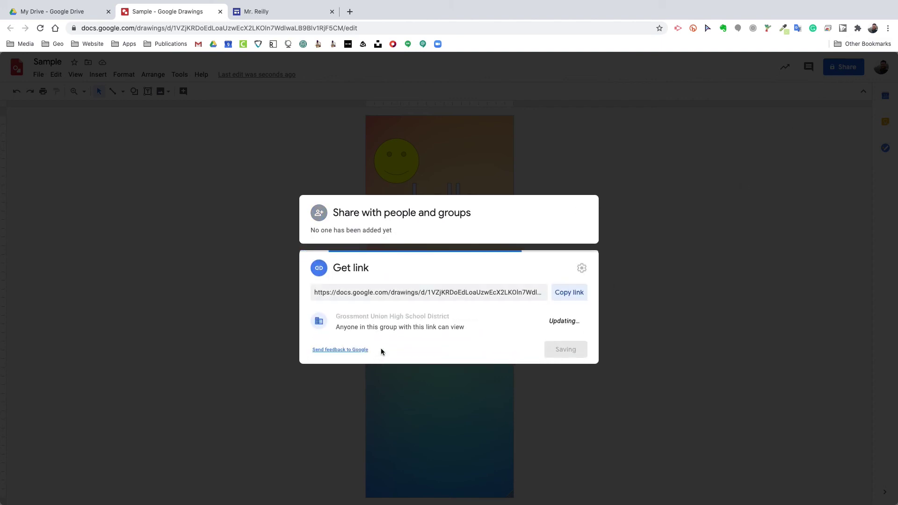
click(456, 318)
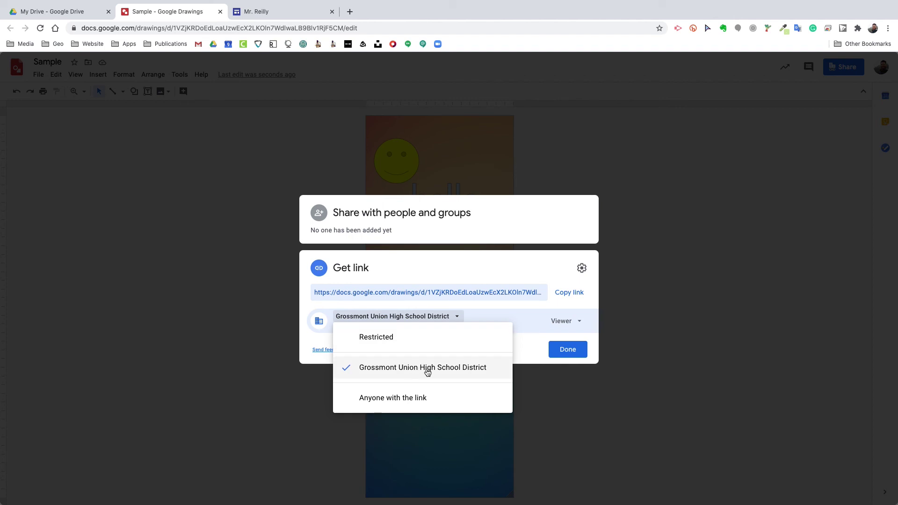
click(418, 399)
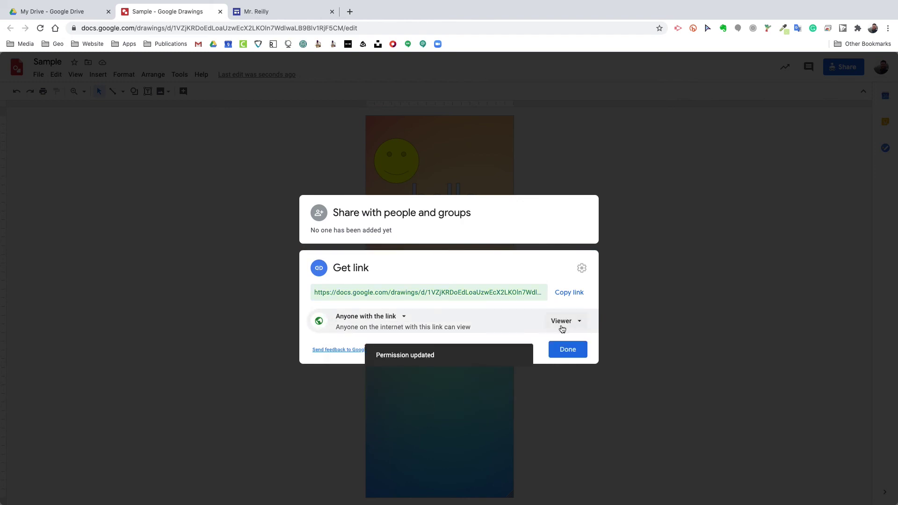
click(567, 349)
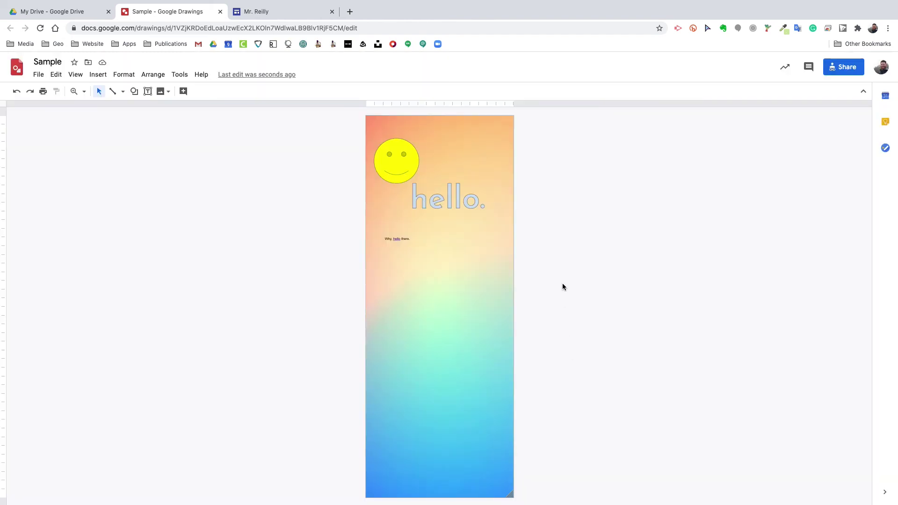
click(280, 12)
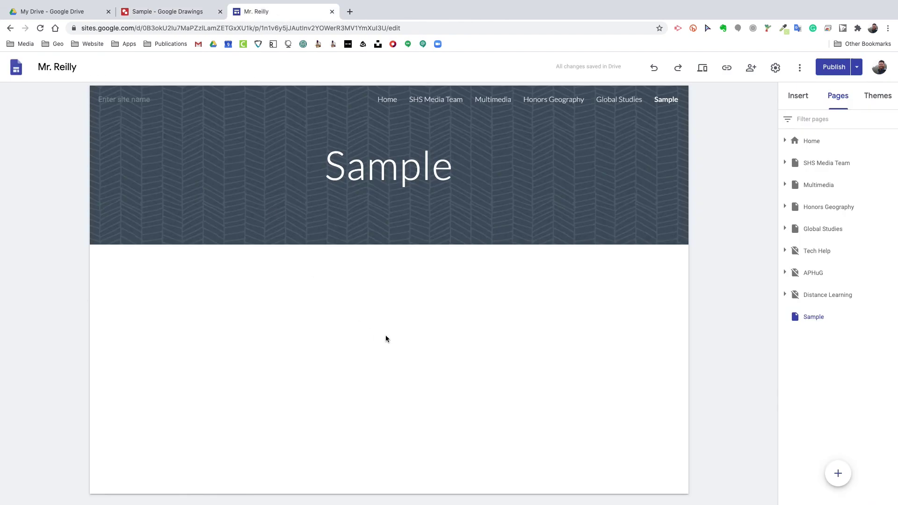
Step: Embed the Sample drawing from Google Drive below the Sample page header
scroll(386, 335, down, 1)
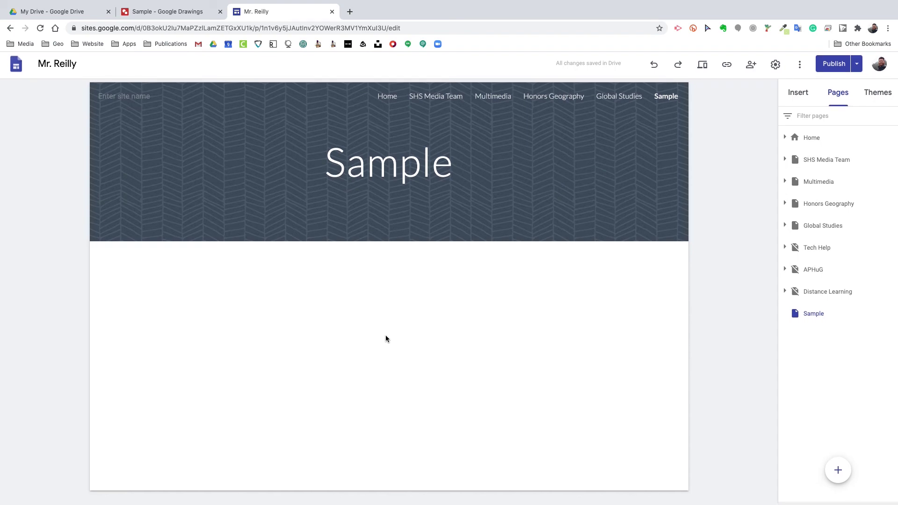
click(810, 99)
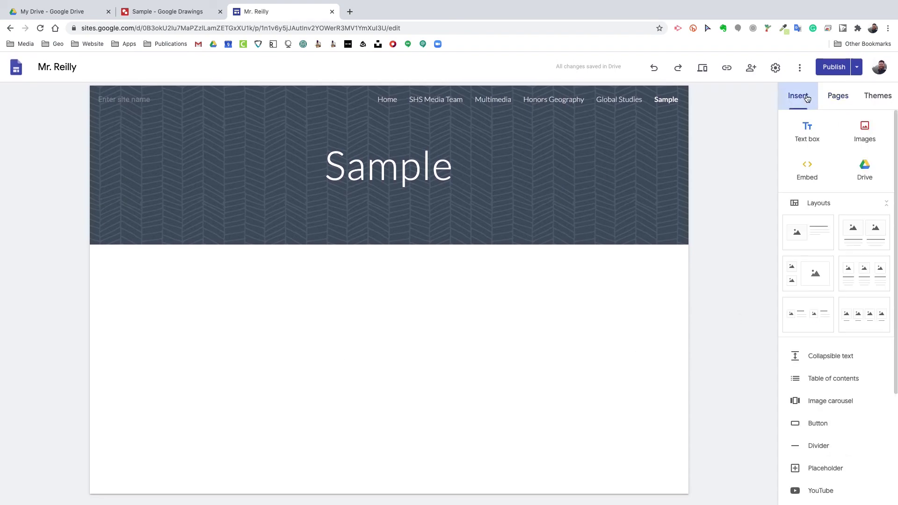
click(868, 175)
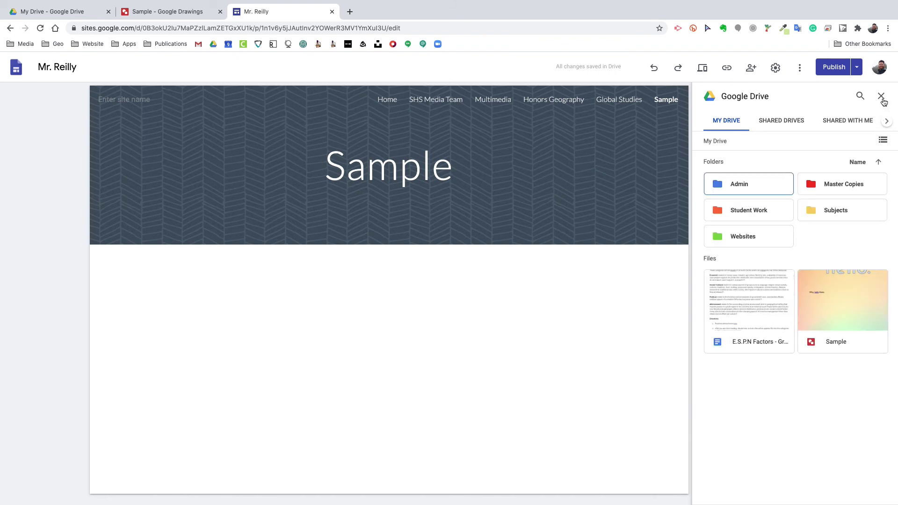
click(841, 309)
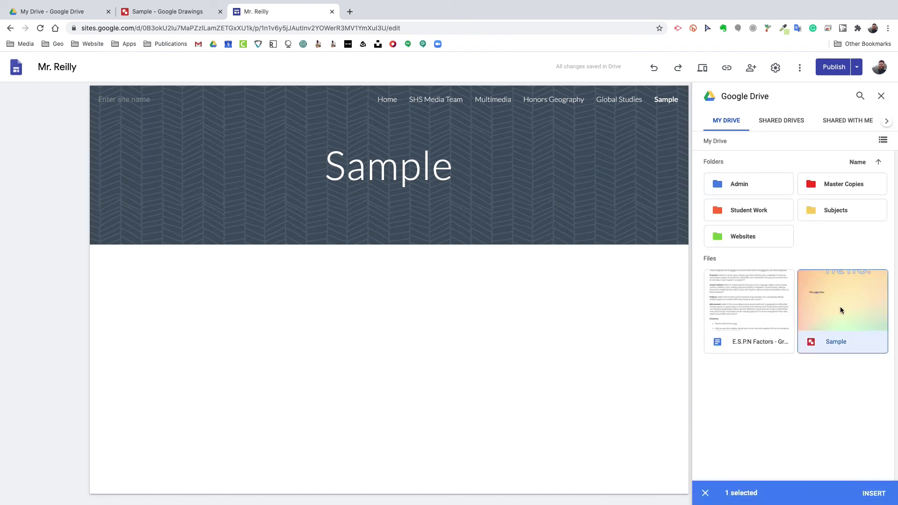
click(874, 493)
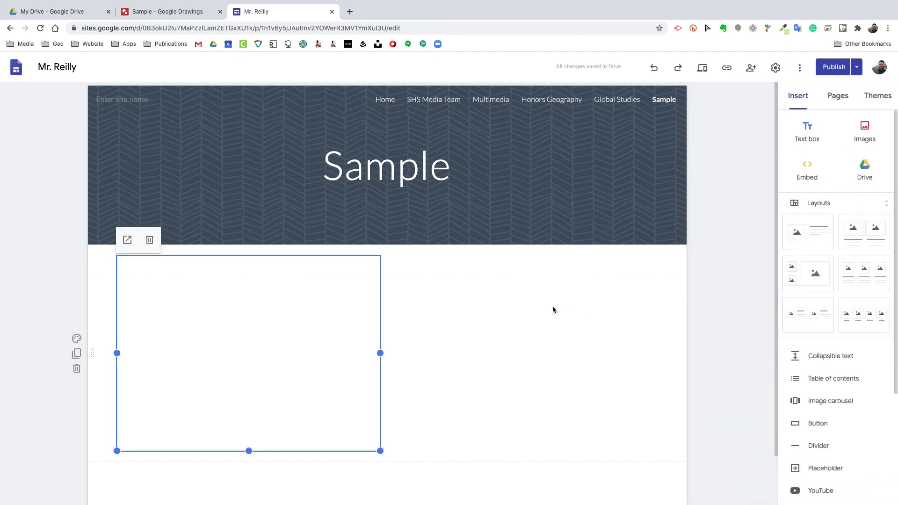
Step: Drag the embedded drawing's bottom edge down repeatedly until the full gradient drawing shows
scroll(553, 307, down, 1)
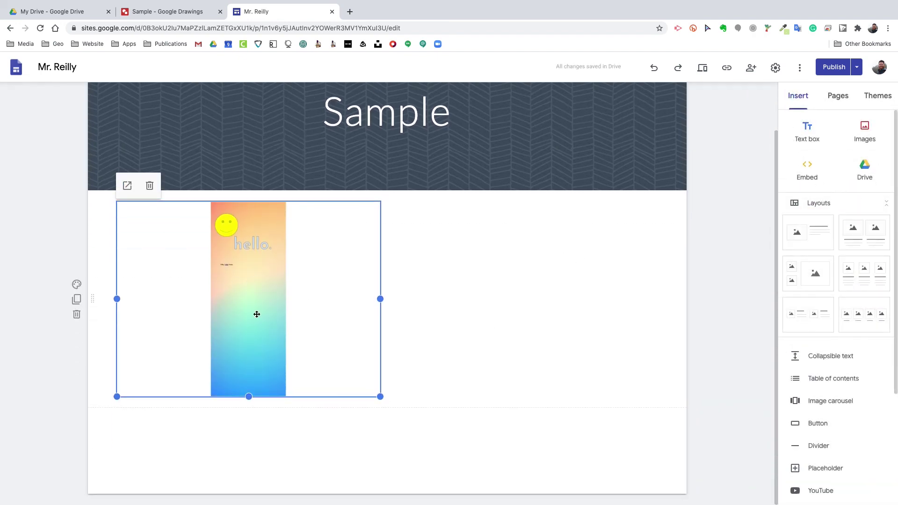
drag(381, 397, 381, 471)
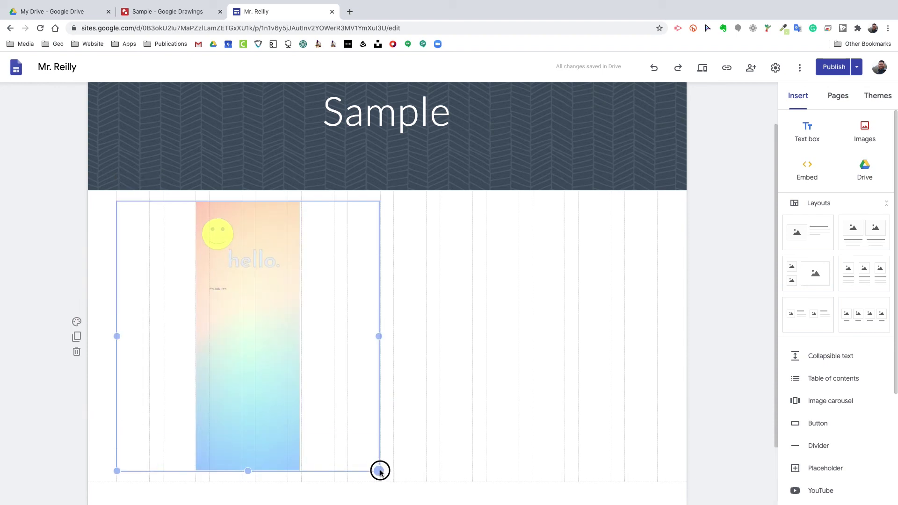
scroll(429, 337, down, 2)
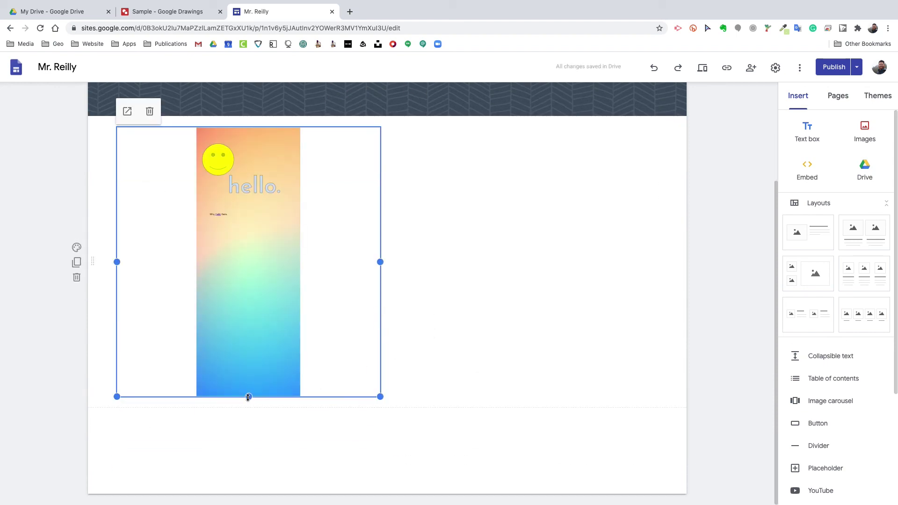
drag(248, 397, 247, 464)
scroll(272, 321, down, 2)
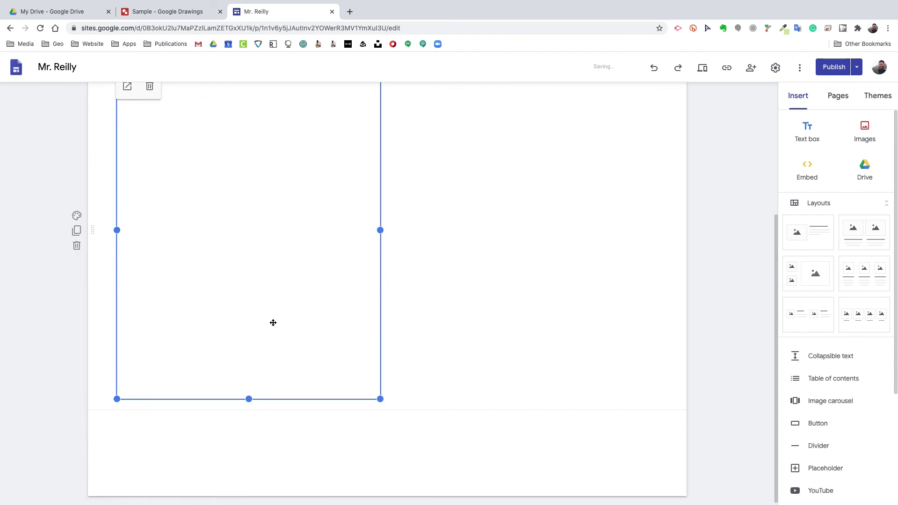
drag(249, 397, 245, 488)
scroll(261, 303, down, 2)
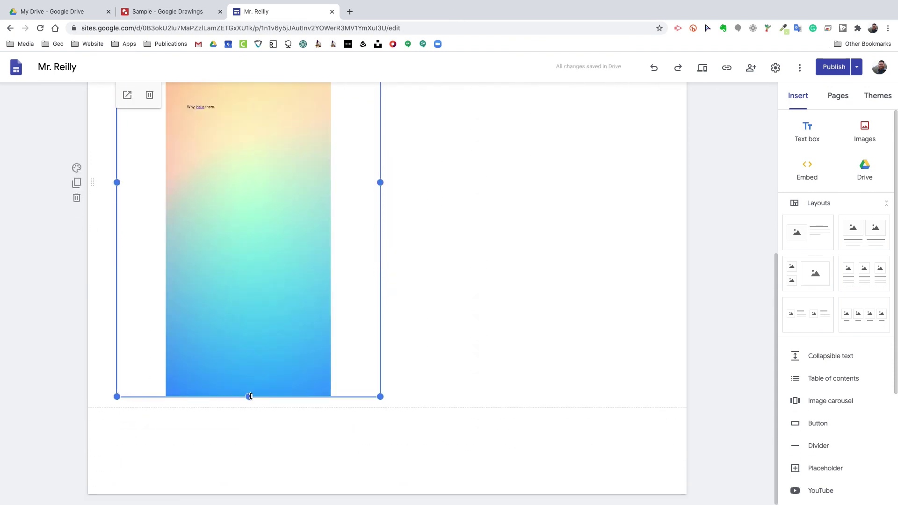
drag(249, 396, 248, 445)
scroll(251, 410, down, 1)
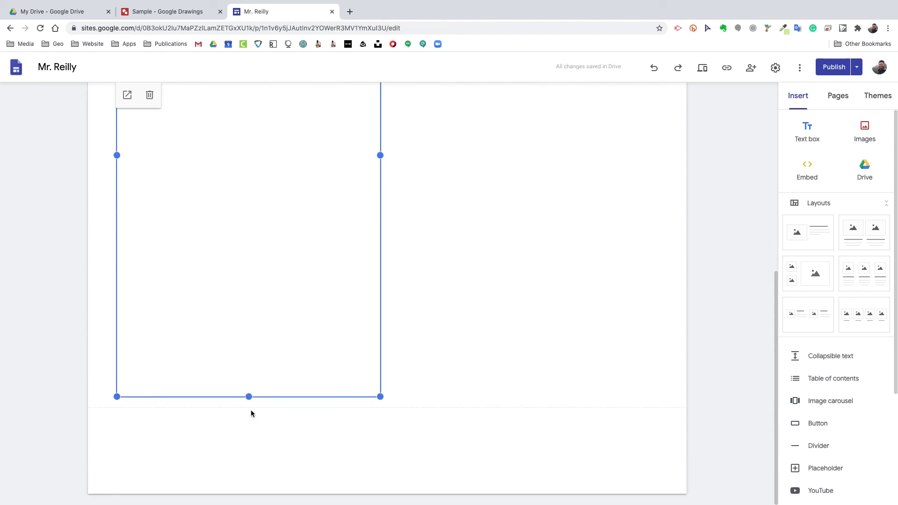
drag(250, 398, 249, 485)
scroll(258, 409, down, 1)
scroll(258, 409, down, 1)
drag(250, 397, 247, 458)
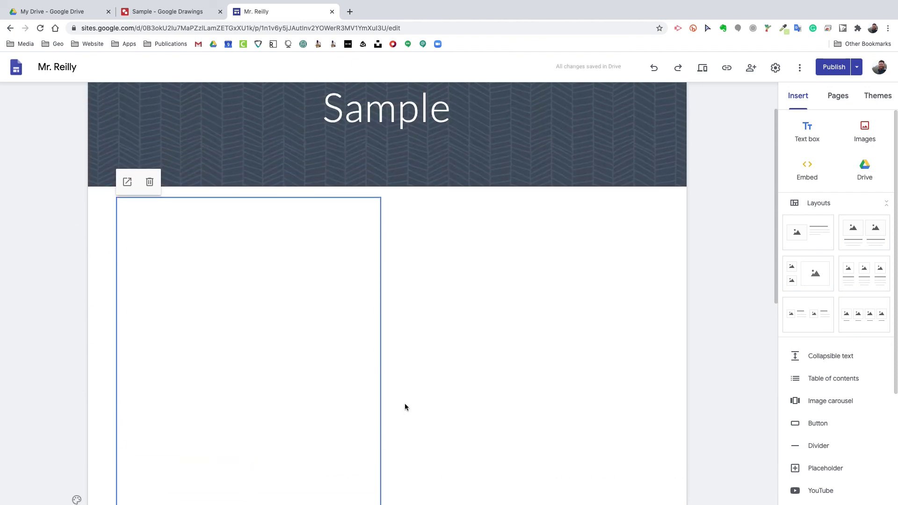
scroll(405, 407, down, 7)
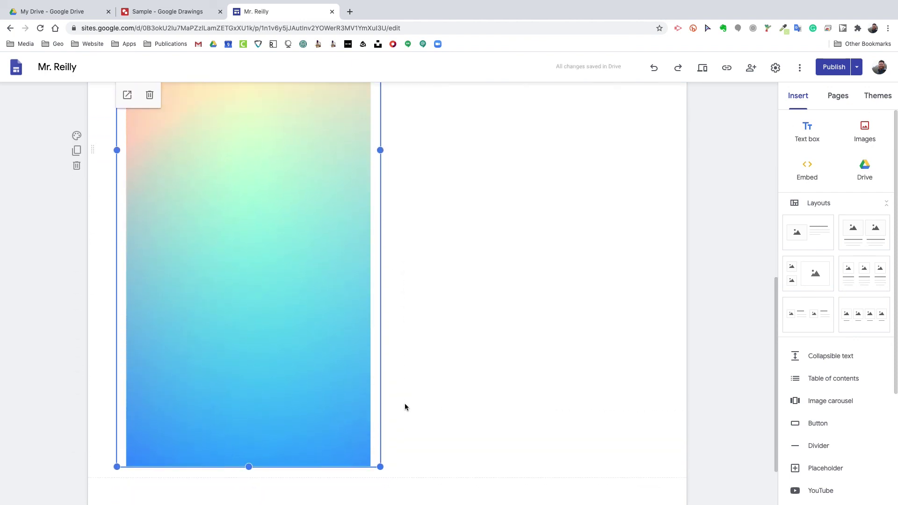
scroll(327, 436, down, 2)
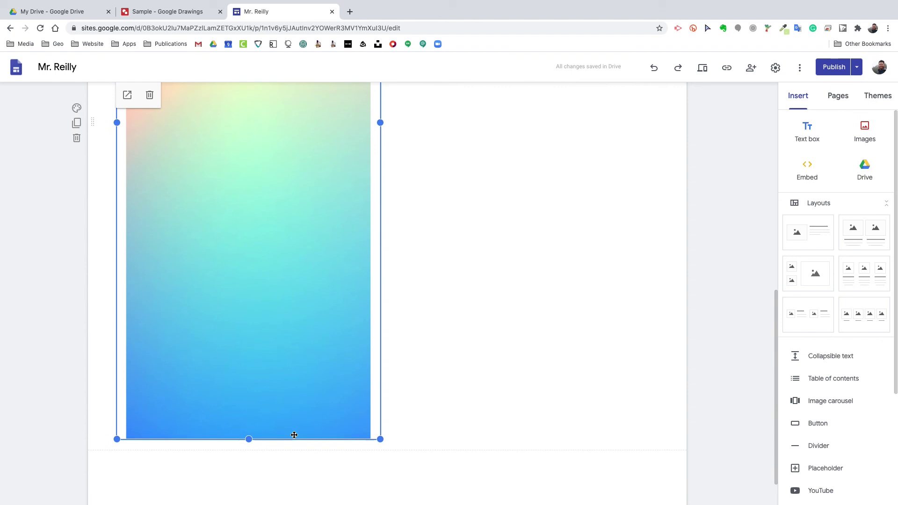
drag(249, 416, 247, 451)
scroll(485, 399, up, 3)
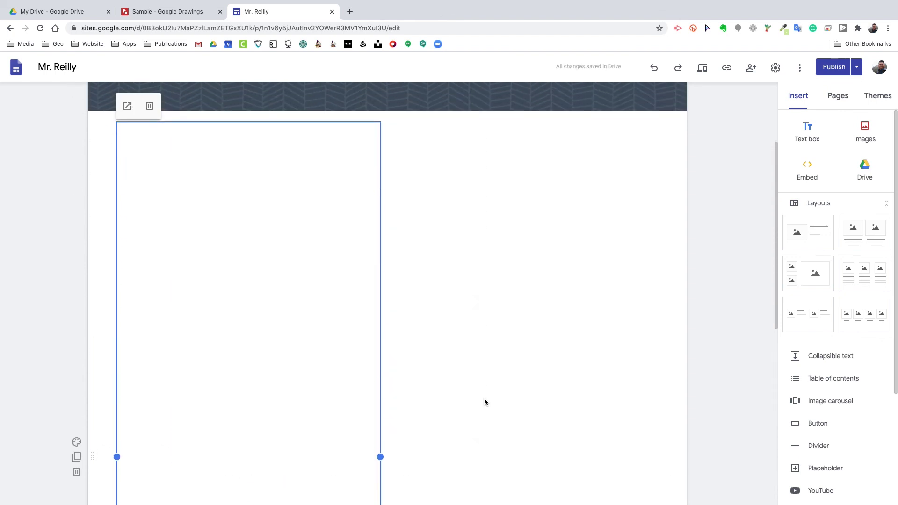
scroll(508, 257, up, 2)
scroll(508, 256, down, 3)
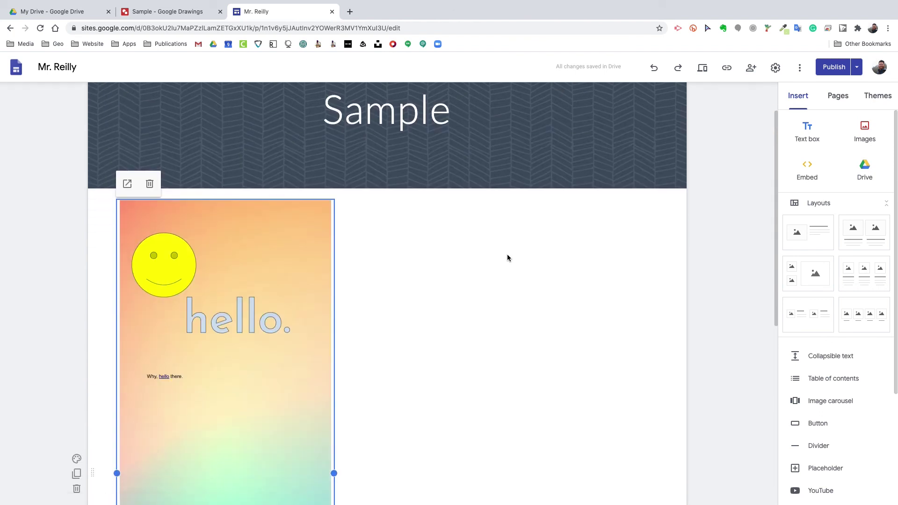
scroll(507, 257, down, 1)
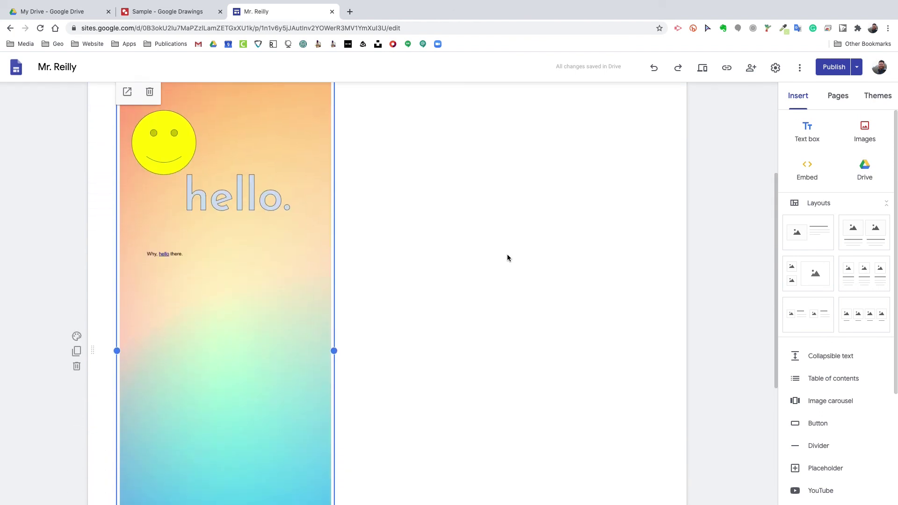
scroll(507, 257, up, 4)
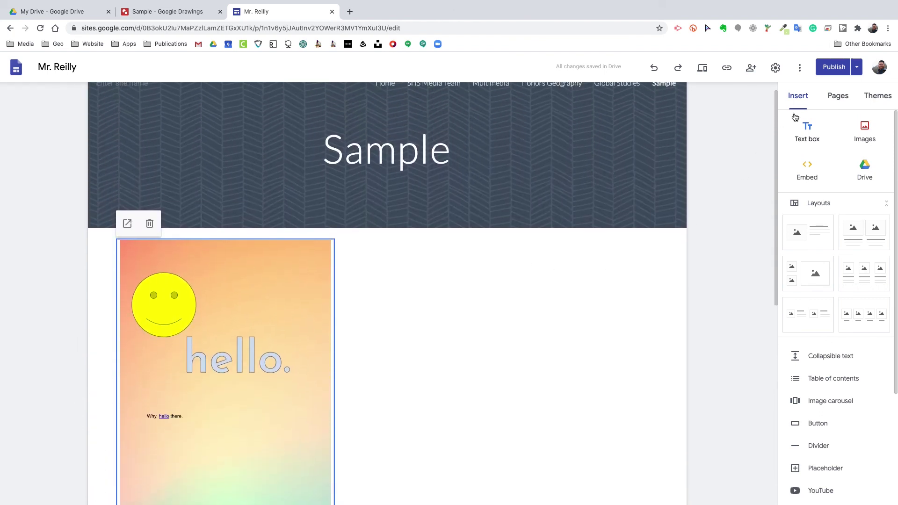
click(826, 69)
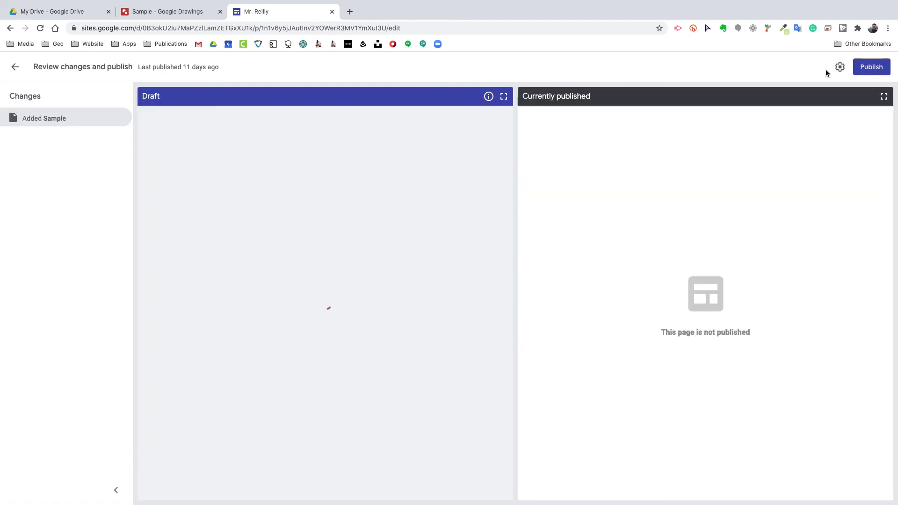
Step: Publish the site and view the live Sample page in a new tab
click(872, 66)
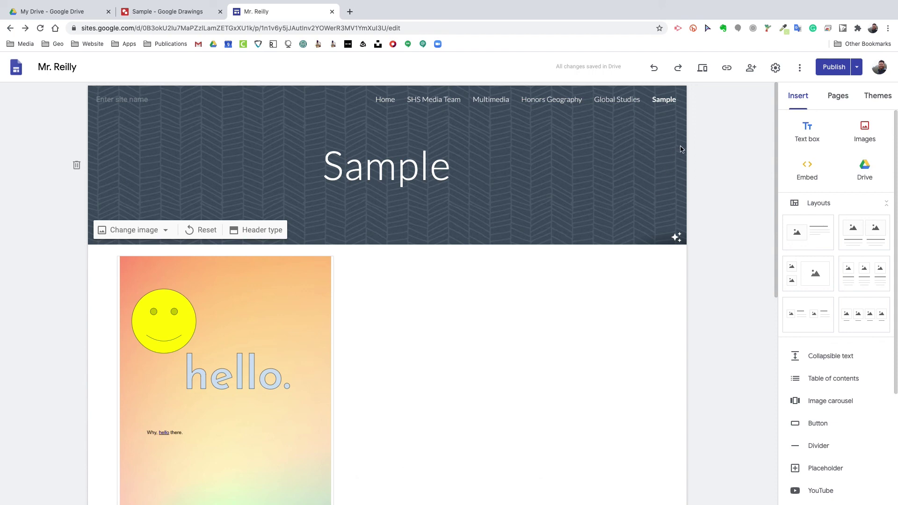
click(859, 71)
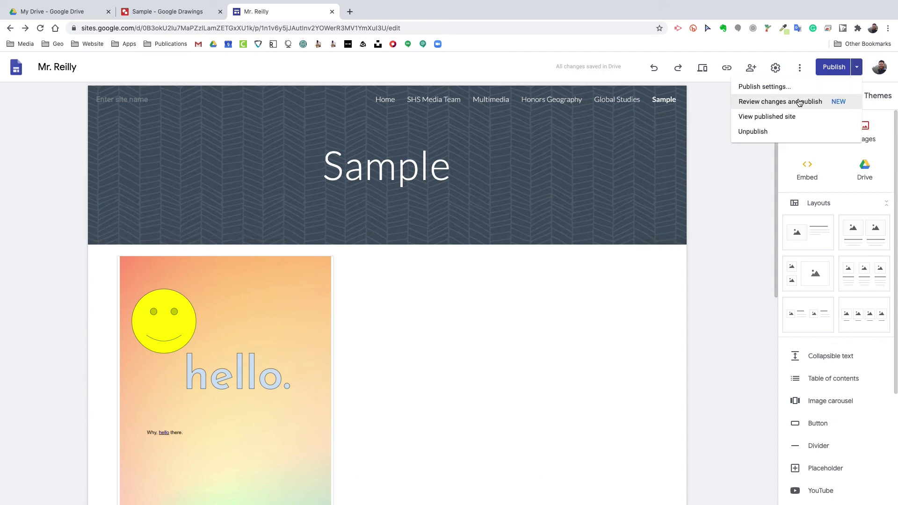
click(783, 116)
scroll(570, 270, down, 4)
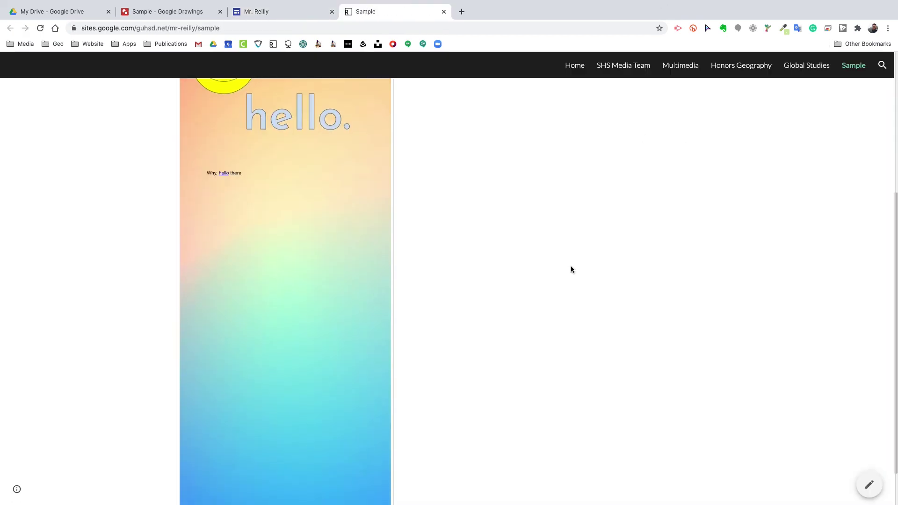
scroll(571, 270, up, 5)
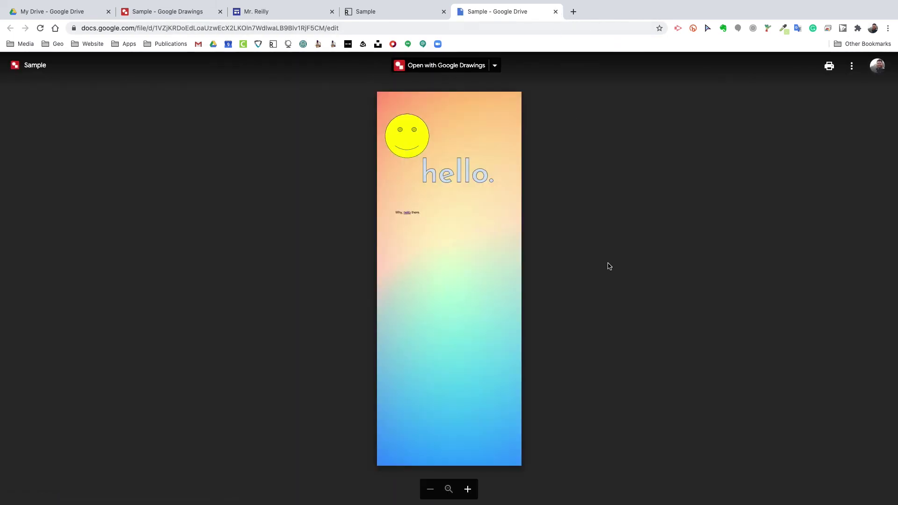
click(555, 12)
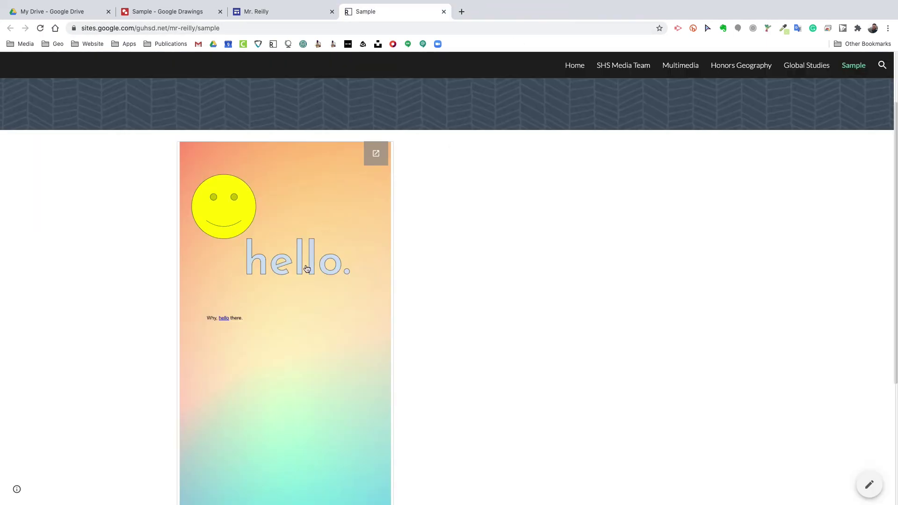
click(304, 269)
click(556, 11)
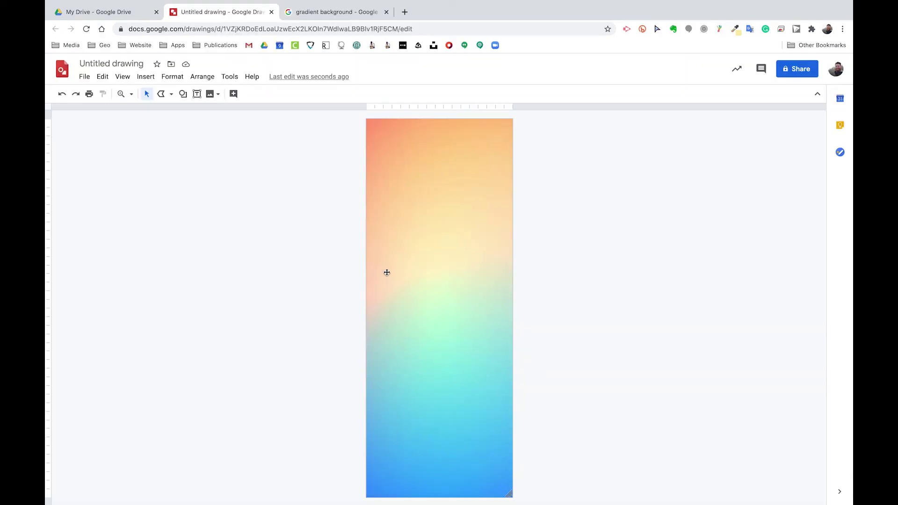
Step: Remove the orange-to-blue gradient image, leaving the green radial background
click(387, 272)
key(Delete)
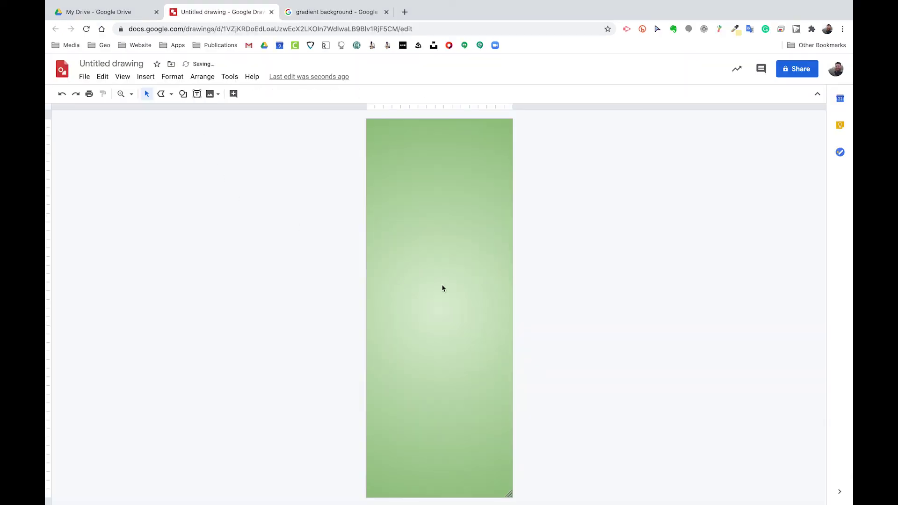